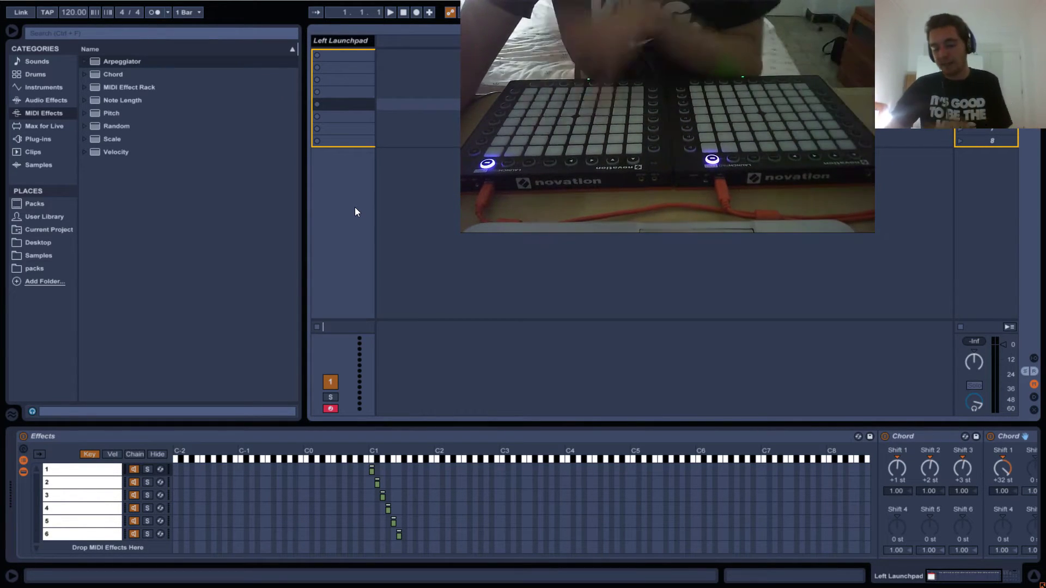
# Step: Insert a new MIDI track beside the Left Launchpad track and name it "In Left Out Right"
pyautogui.rightClick(421, 86)
pyautogui.click(434, 97)
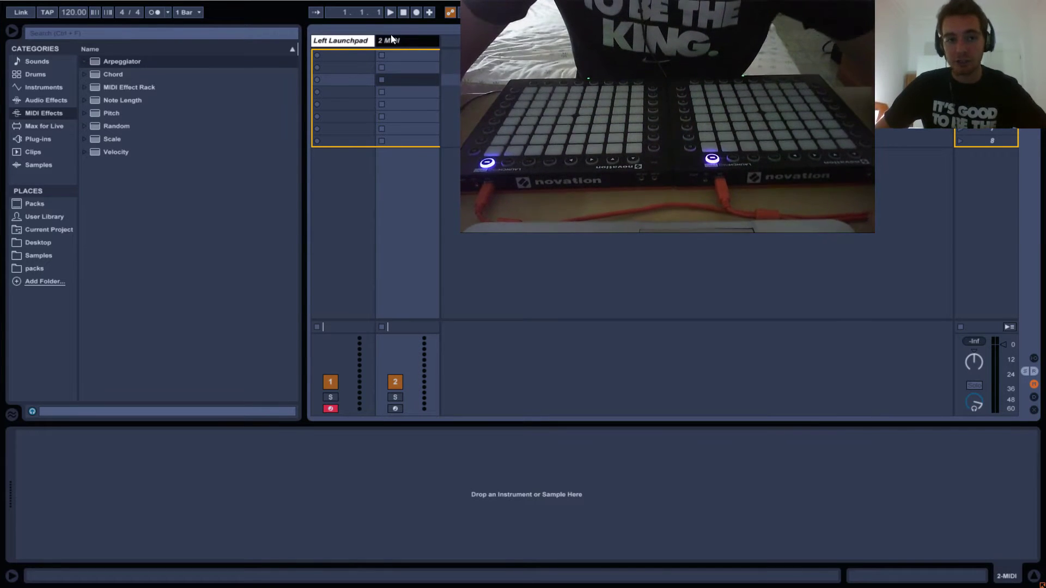
pyautogui.write('Left')
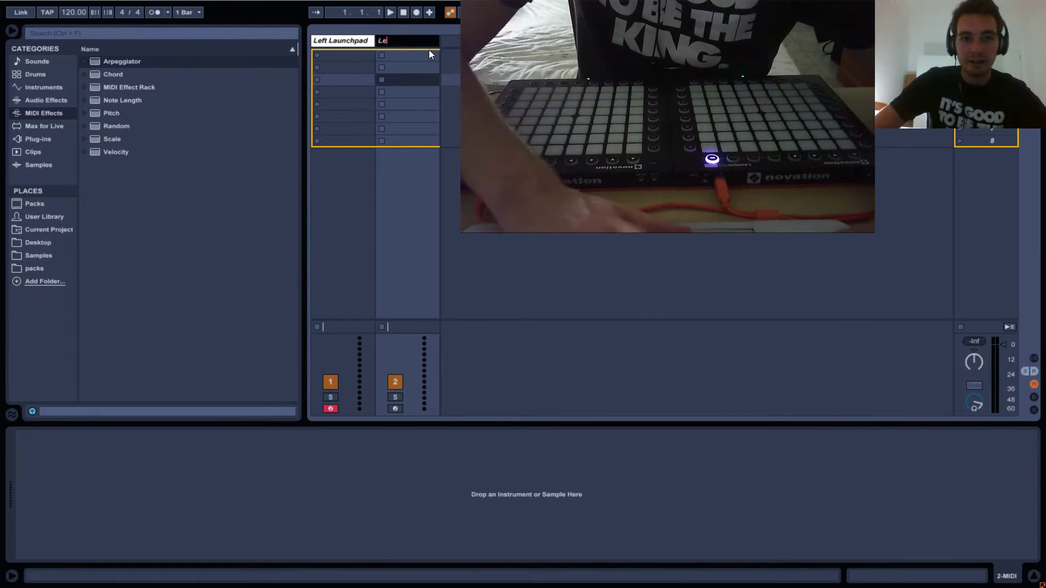
pyautogui.press('BackSpace')
pyautogui.press('BackSpace')
pyautogui.press('BackSpace')
pyautogui.press('BackSpace')
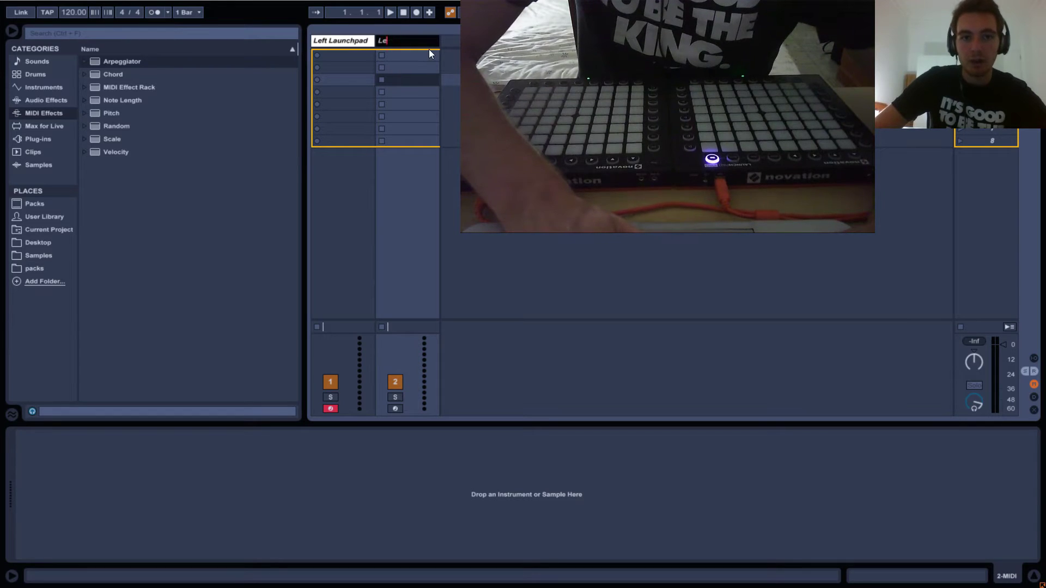
pyautogui.write('In LEf')
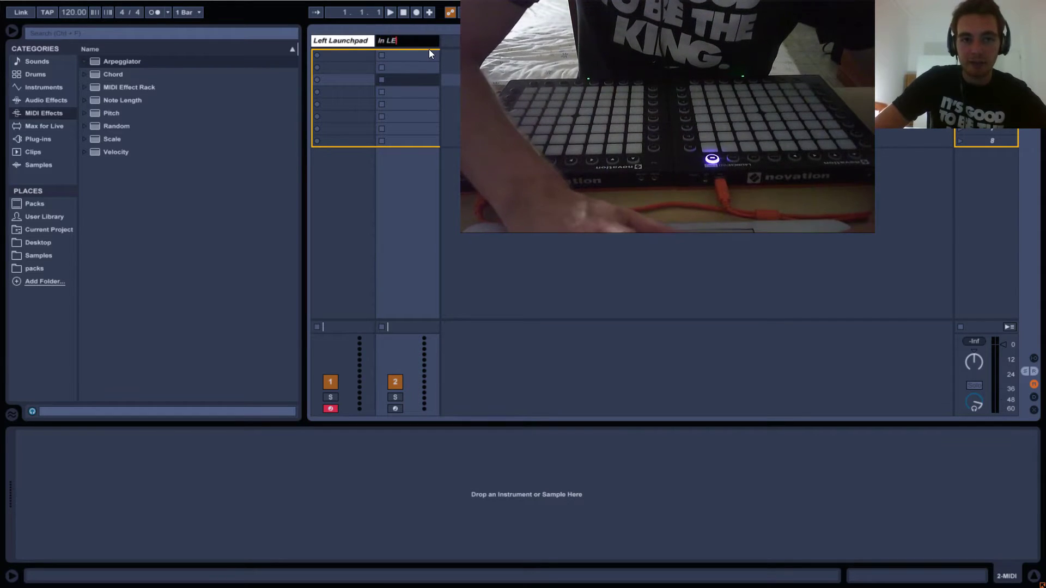
pyautogui.press('BackSpace')
pyautogui.press('BackSpace')
pyautogui.write('eft')
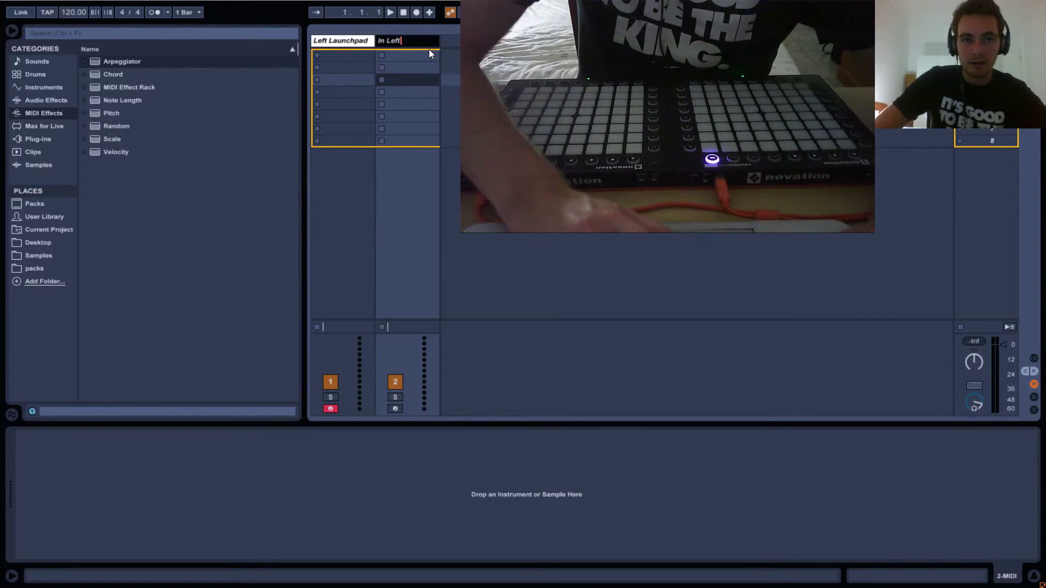
pyautogui.write(' Our')
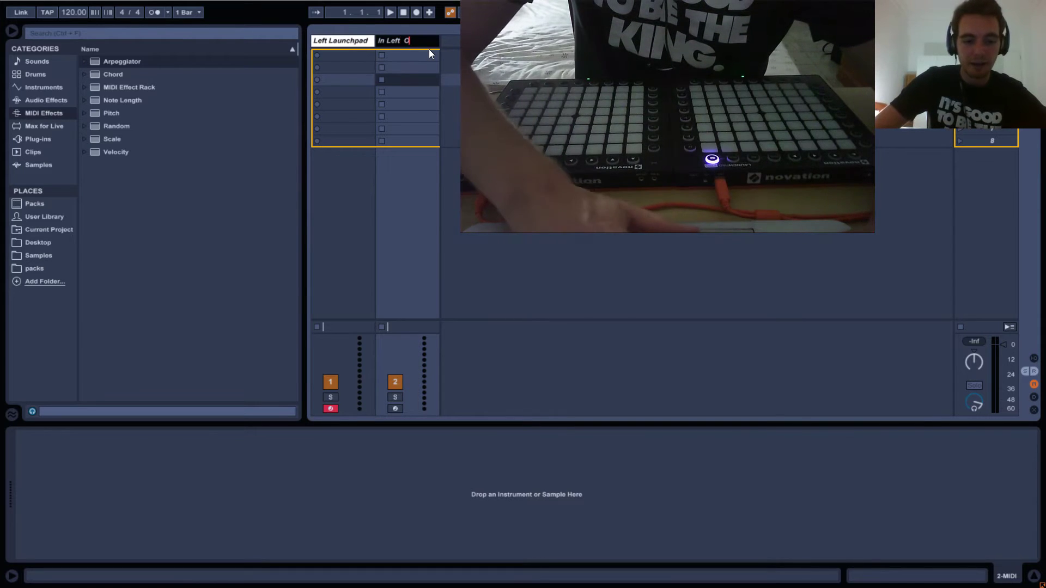
pyautogui.press('BackSpace')
pyautogui.write('t Right')
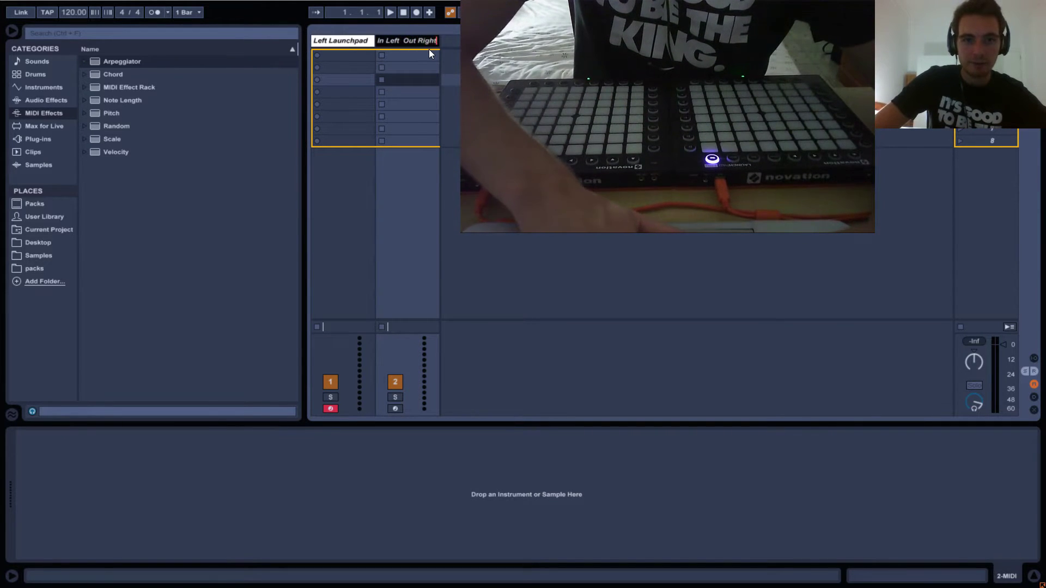
pyautogui.press('Return')
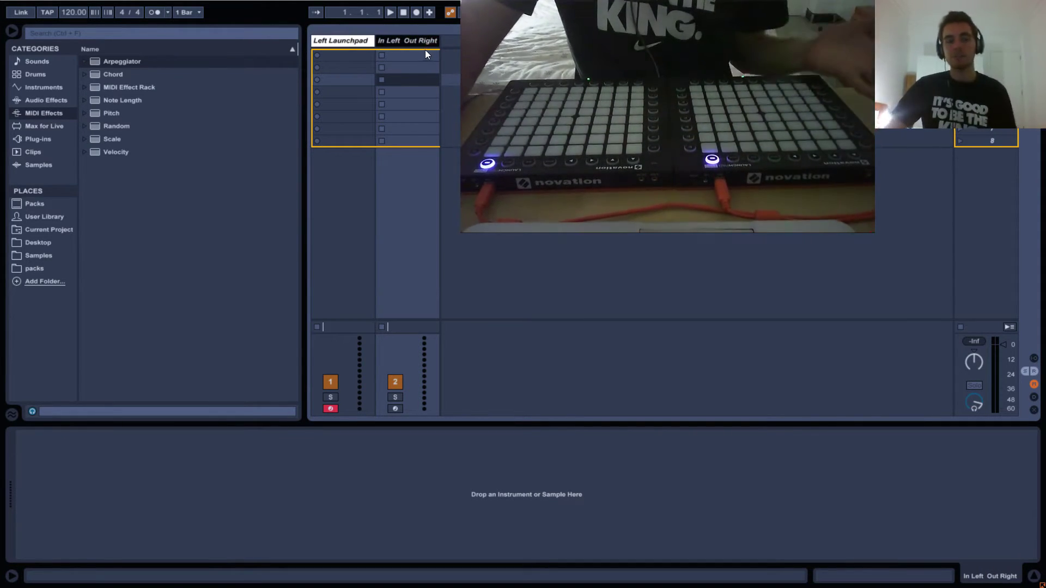
# Step: Show the tracks' input/output routing and set the new track's MIDI input to Launchpad Pro Input (Launchpad Pro)
pyautogui.click(1034, 358)
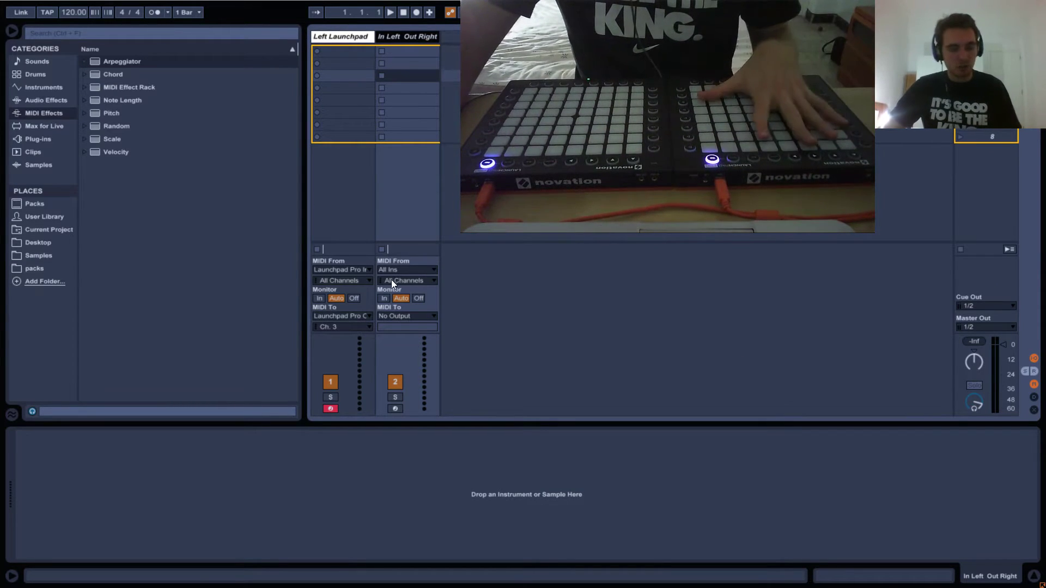
pyautogui.click(352, 271)
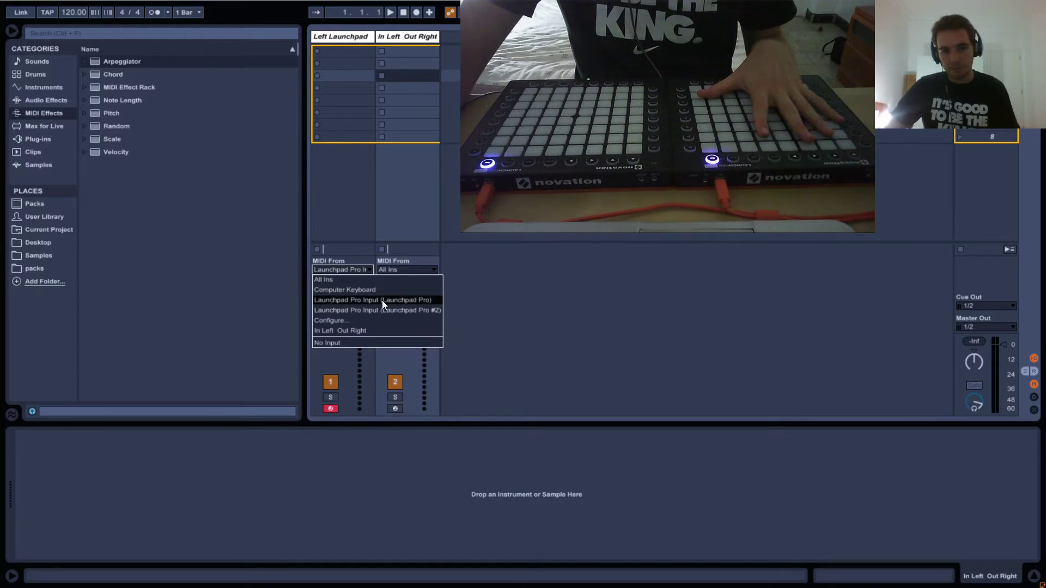
pyautogui.click(401, 272)
pyautogui.click(401, 271)
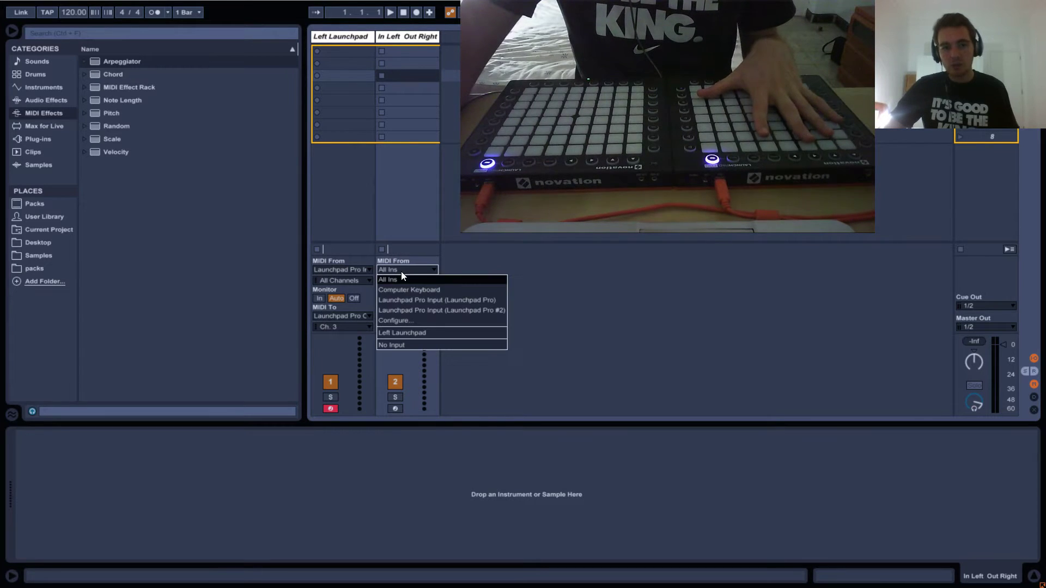
pyautogui.click(460, 300)
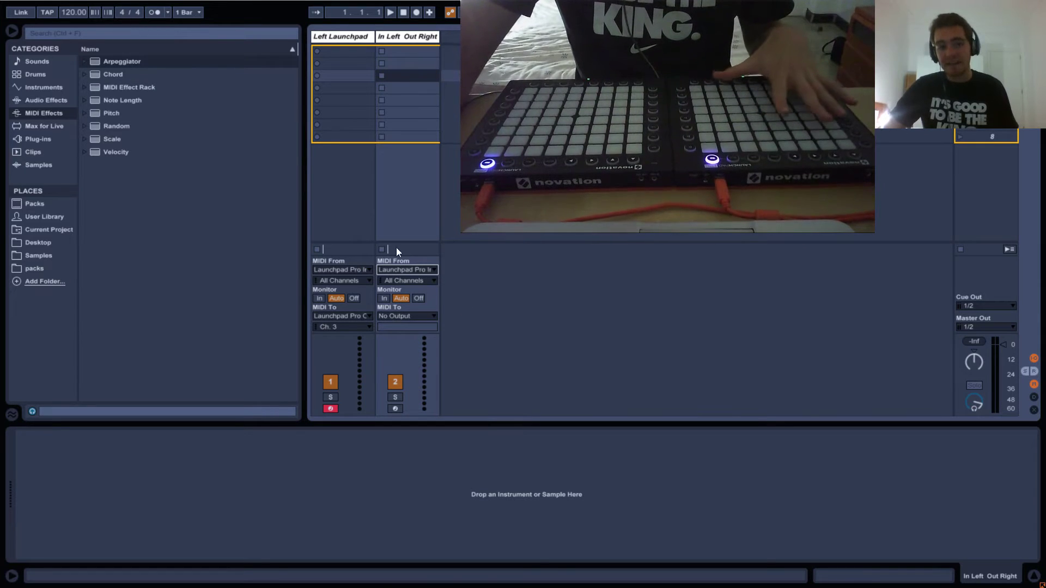
# Step: Set the In Left Out Right track's MIDI output to Launchpad Pro Output (Launchpad Pro #2), rechecking its input choice
pyautogui.click(401, 316)
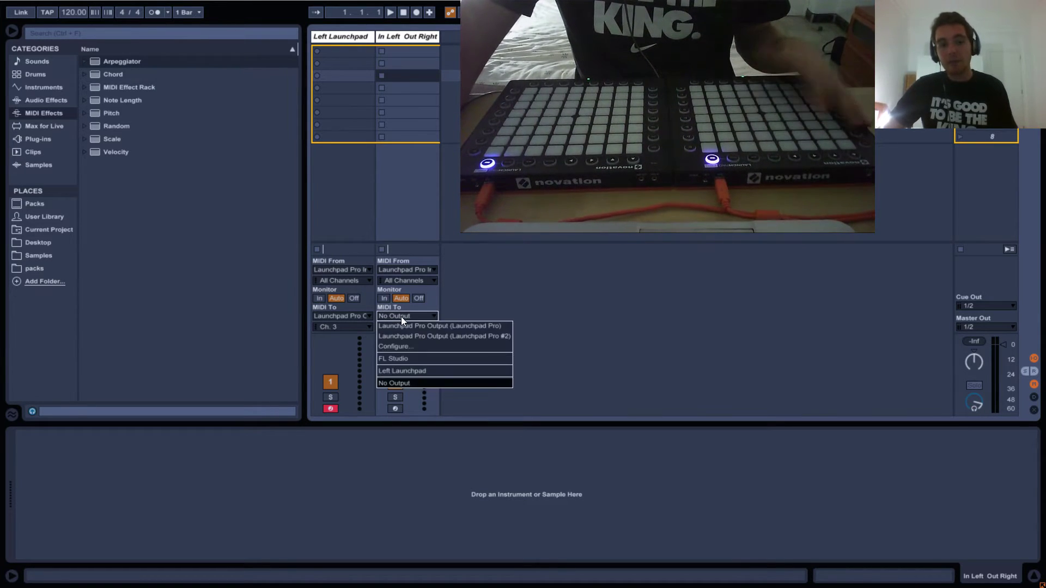
pyautogui.click(424, 336)
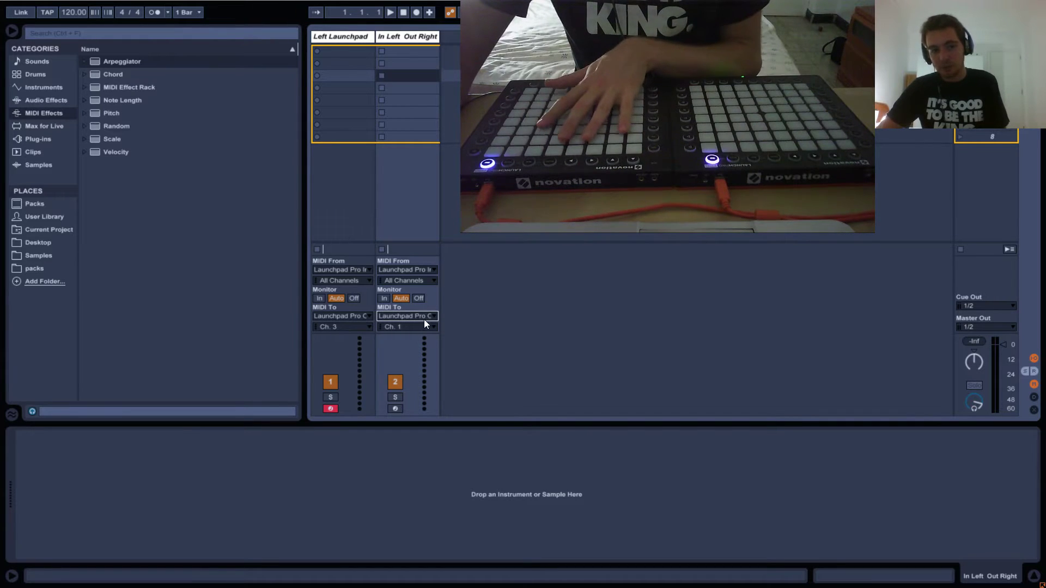
pyautogui.click(428, 315)
pyautogui.click(488, 304)
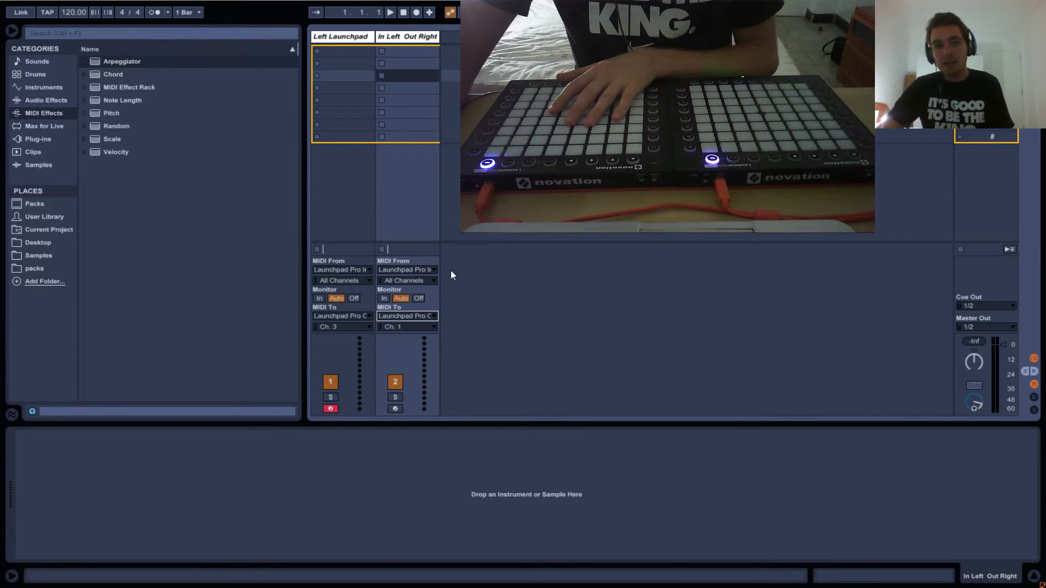
pyautogui.click(416, 272)
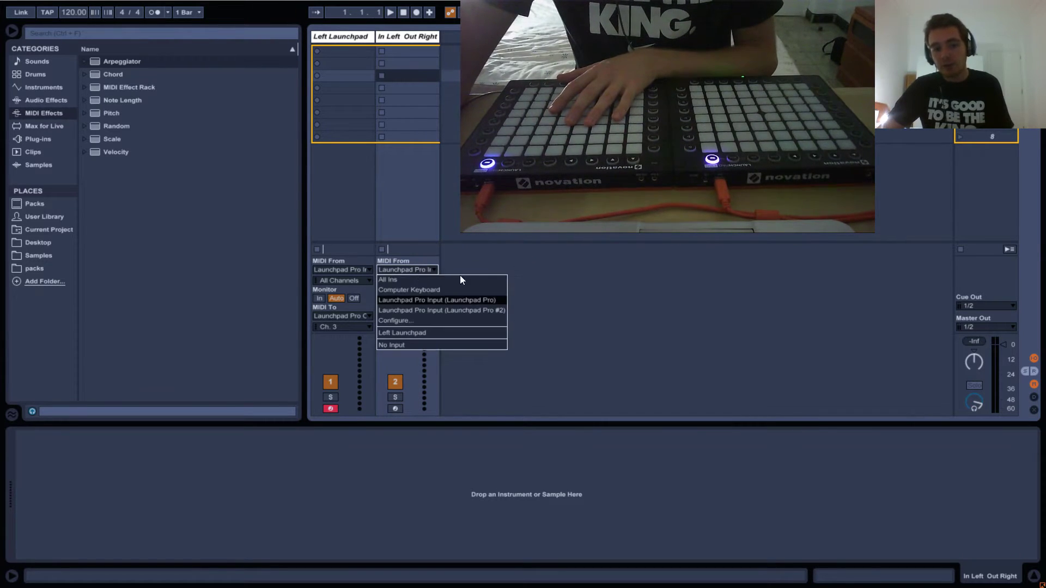
pyautogui.click(499, 300)
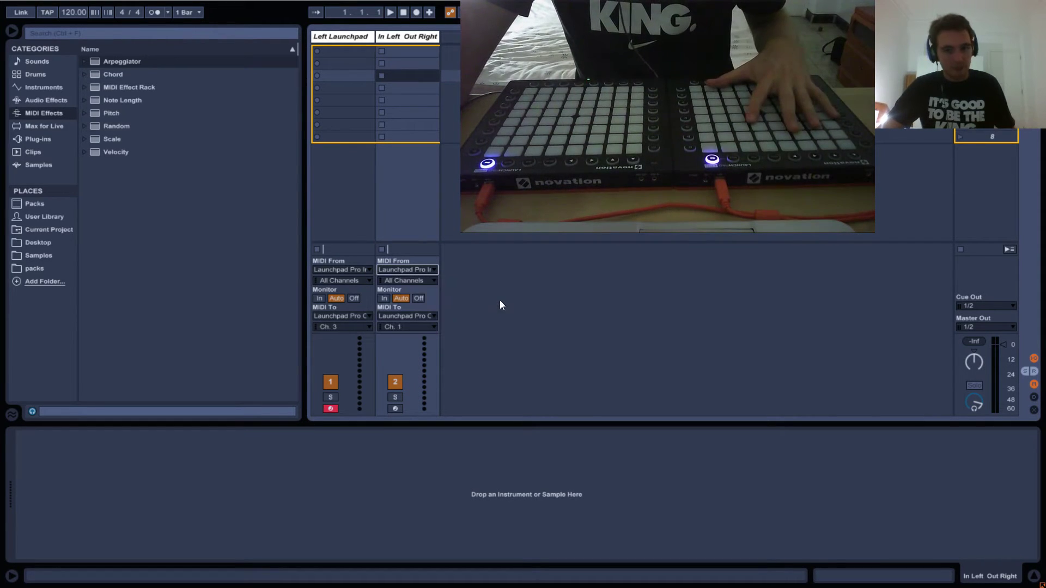
pyautogui.click(415, 315)
pyautogui.click(467, 337)
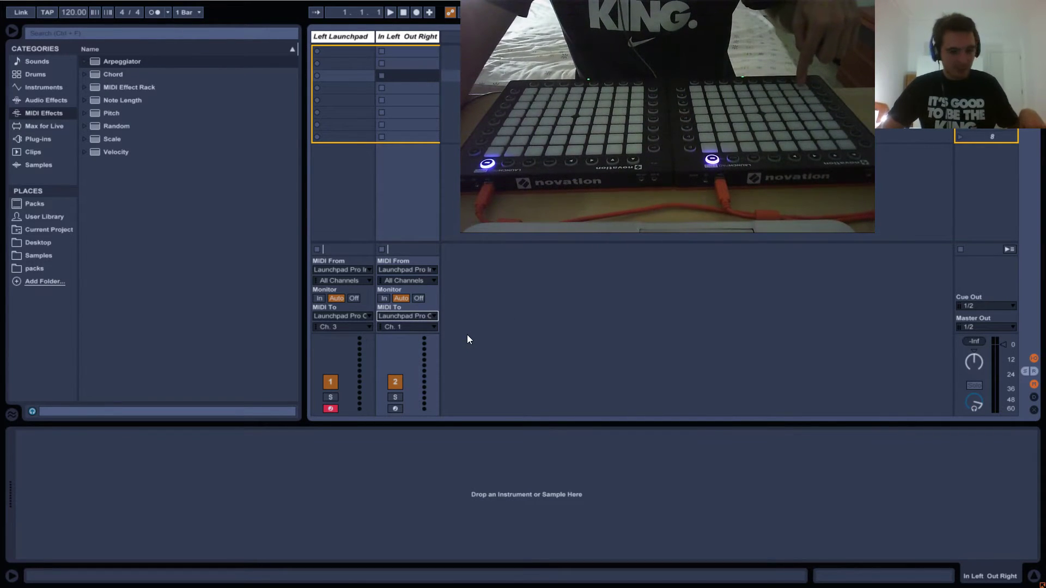
# Step: Set the In Left Out Right track's output channel to Ch. 3, arm it for recording and hide the routing section
pyautogui.click(420, 326)
pyautogui.click(400, 352)
pyautogui.click(401, 408)
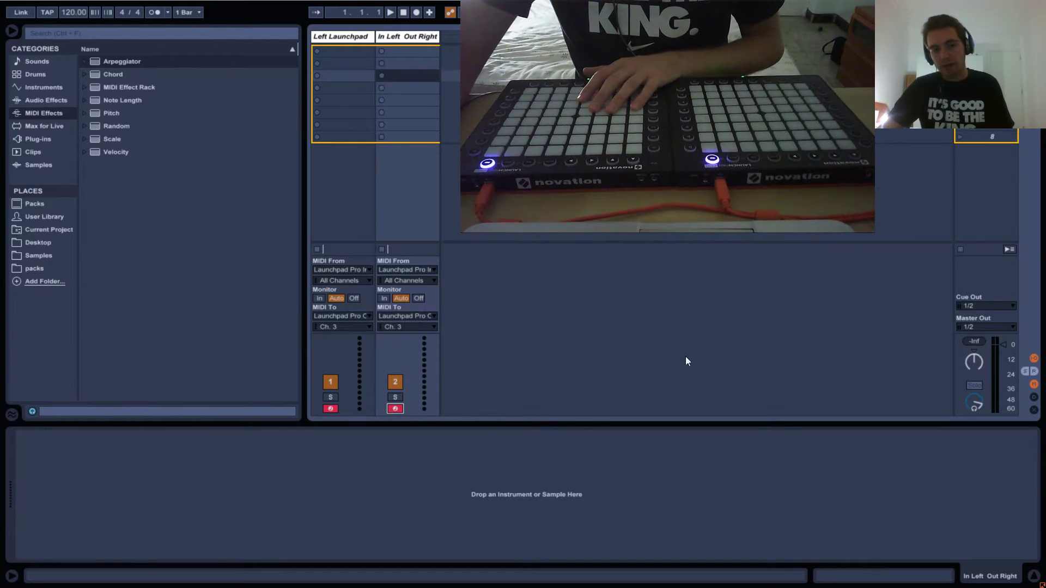
pyautogui.click(1034, 360)
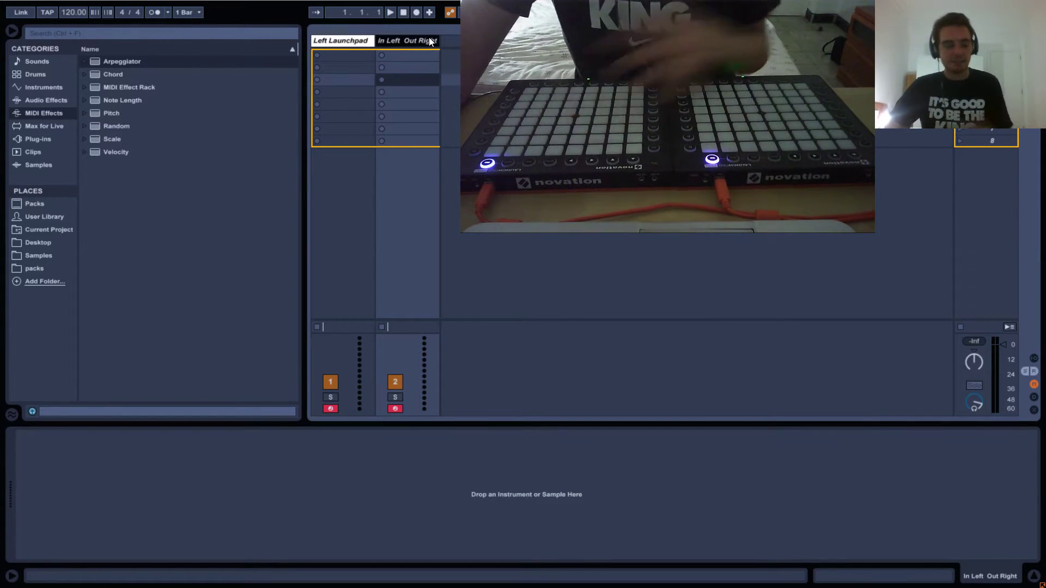
# Step: Test the routing by temporarily deactivating the Left Launchpad track and temporarily bypassing its Effects rack
pyautogui.click(330, 383)
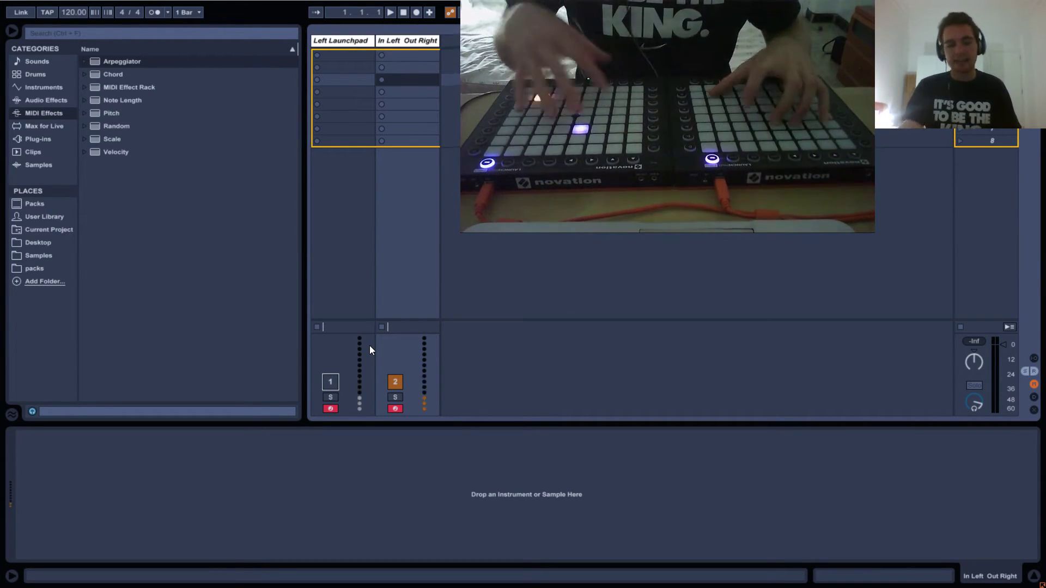
pyautogui.click(331, 381)
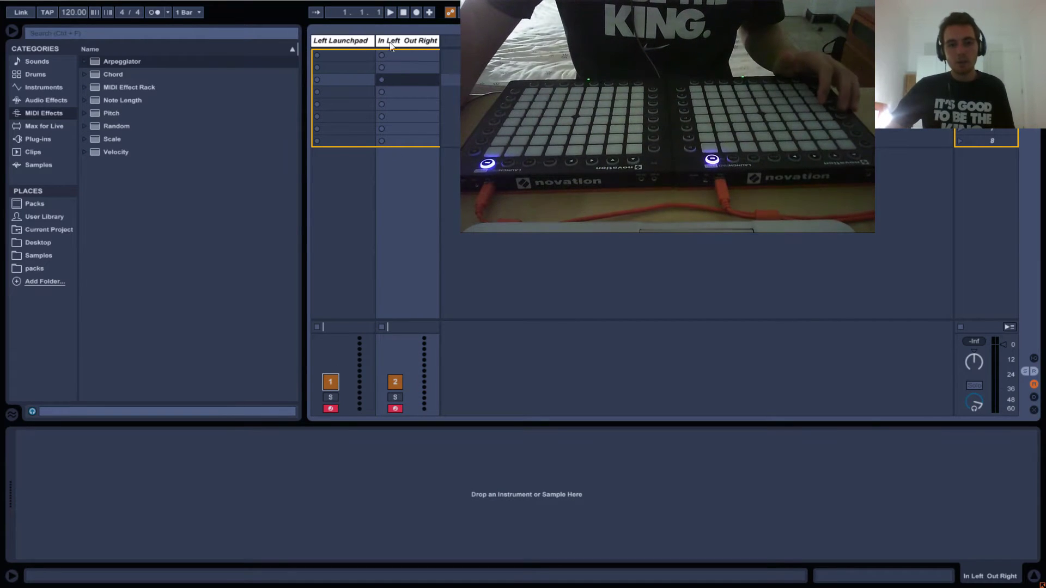
pyautogui.click(360, 268)
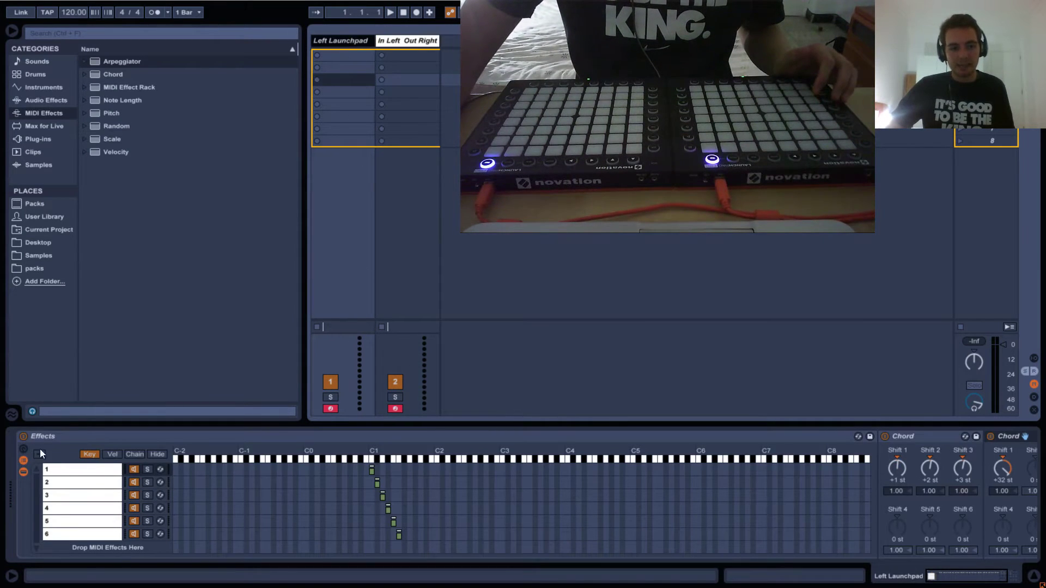
pyautogui.click(23, 435)
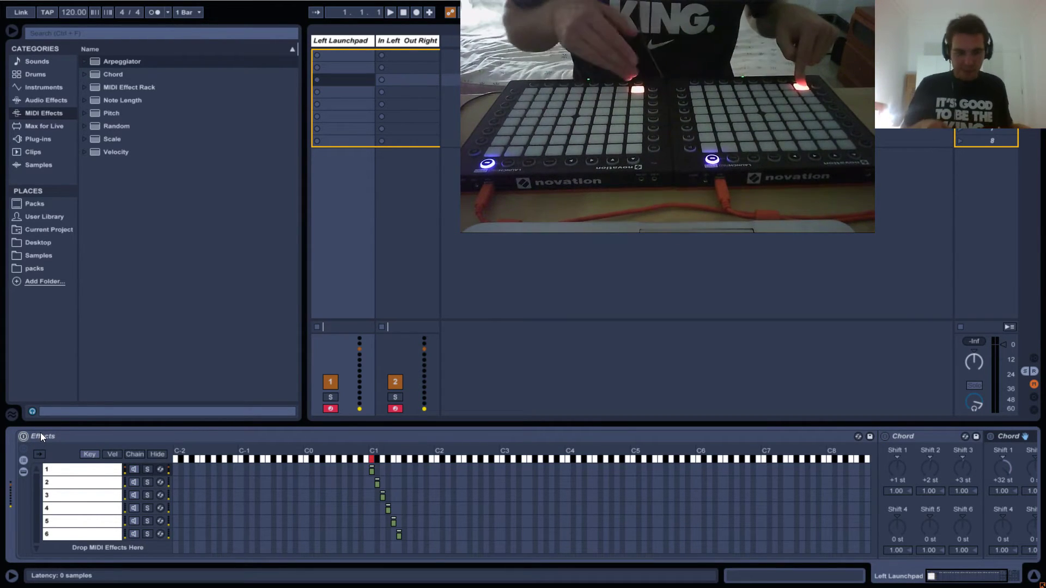
pyautogui.click(23, 437)
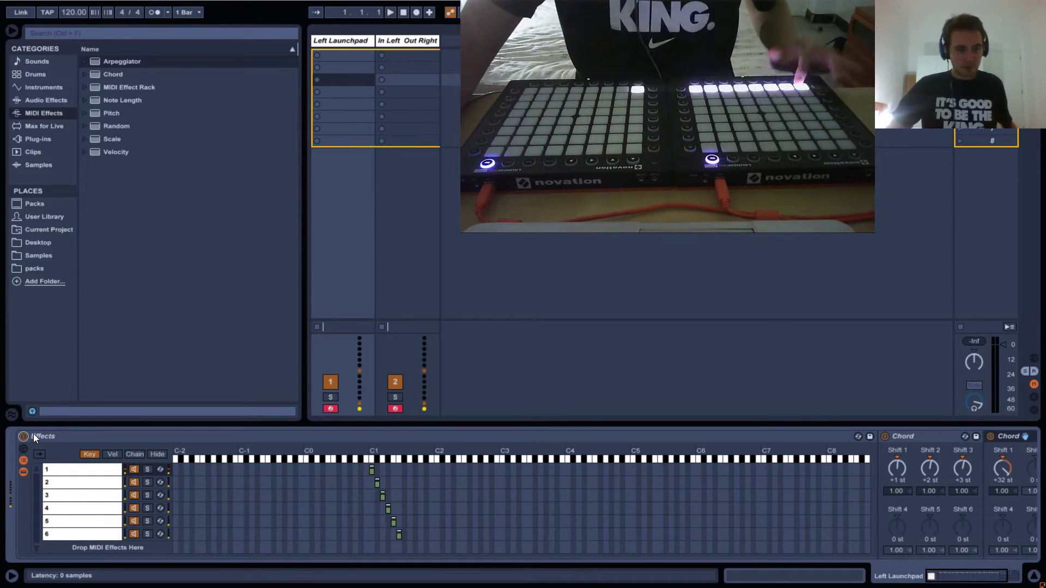
# Step: Add an Arpeggiator after the second Chord device in chain 1 of the Left Launchpad track's Effects rack
pyautogui.moveTo(959, 576); pyautogui.dragTo(1025, 584)
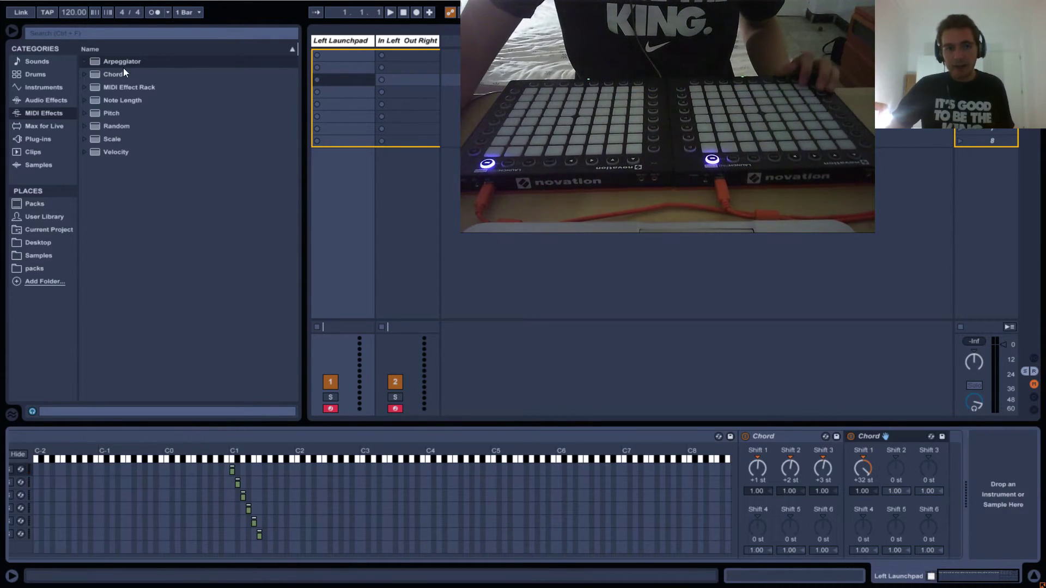
pyautogui.click(122, 61)
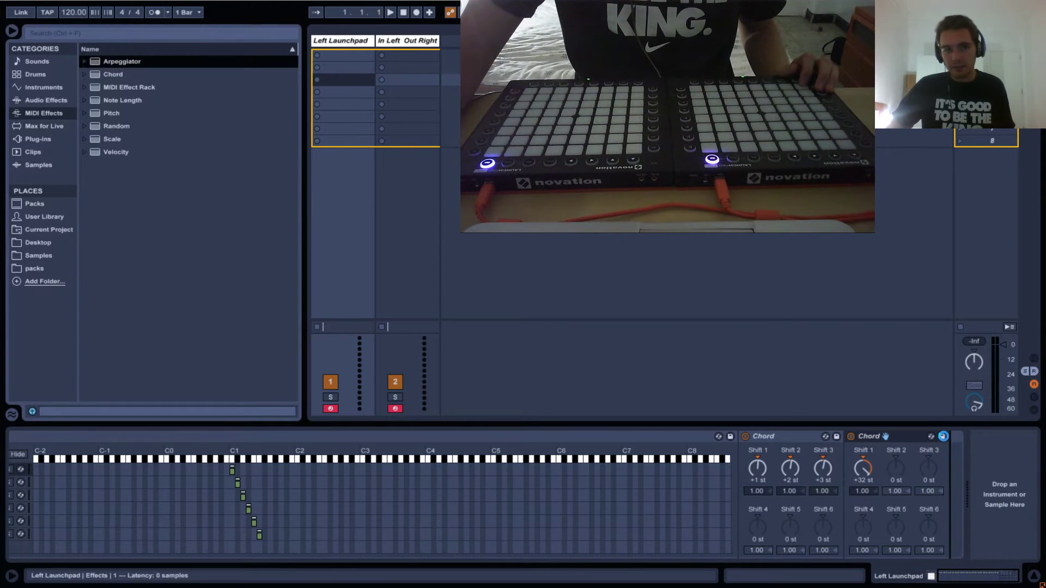
pyautogui.moveTo(980, 582); pyautogui.dragTo(956, 497)
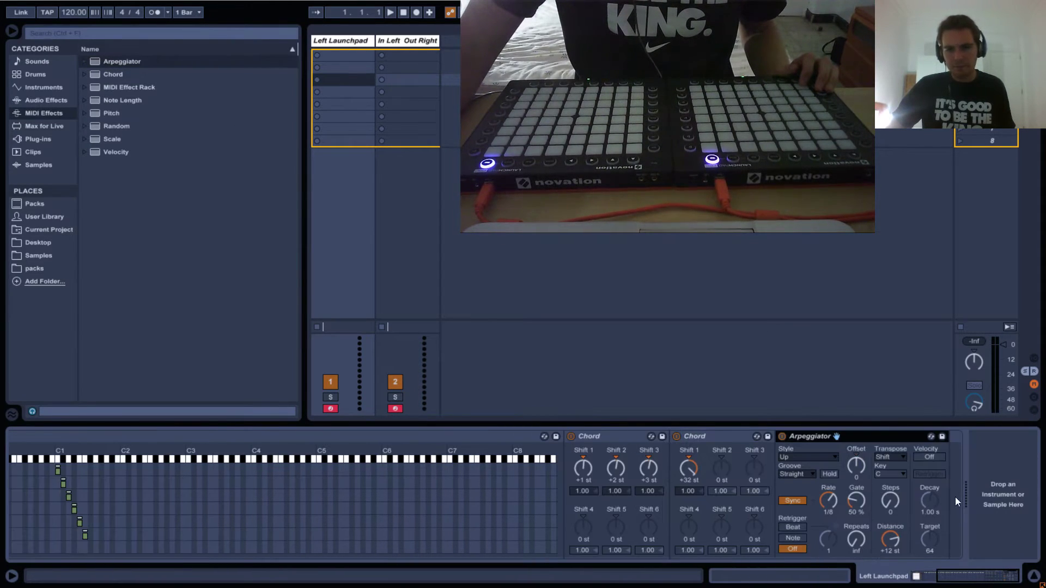
# Step: Switch the Arpeggiator from synced to free timing and set its rate to 100 ms
pyautogui.click(833, 502)
pyautogui.click(790, 501)
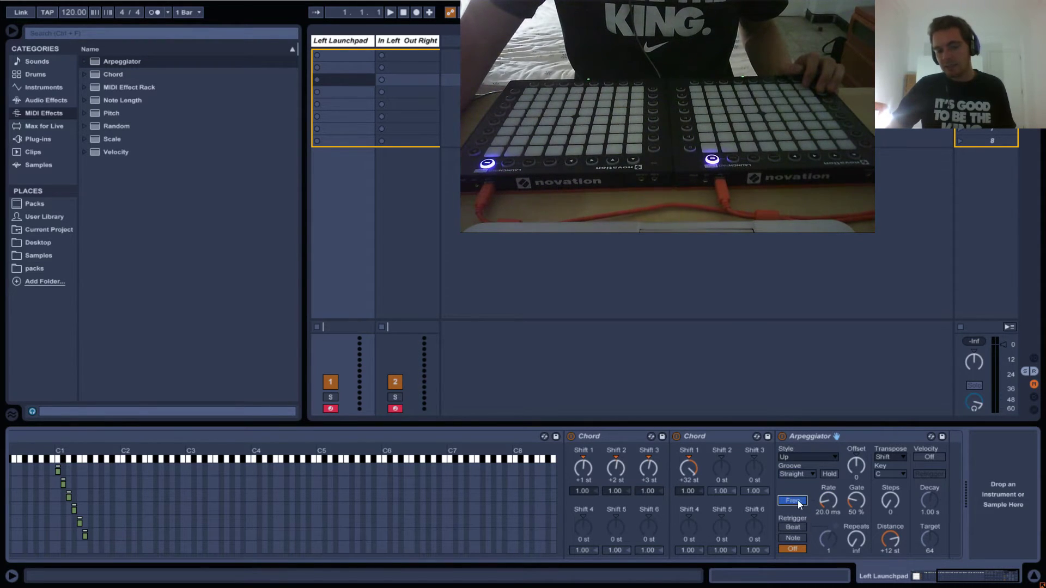
pyautogui.moveTo(826, 502); pyautogui.dragTo(828, 512)
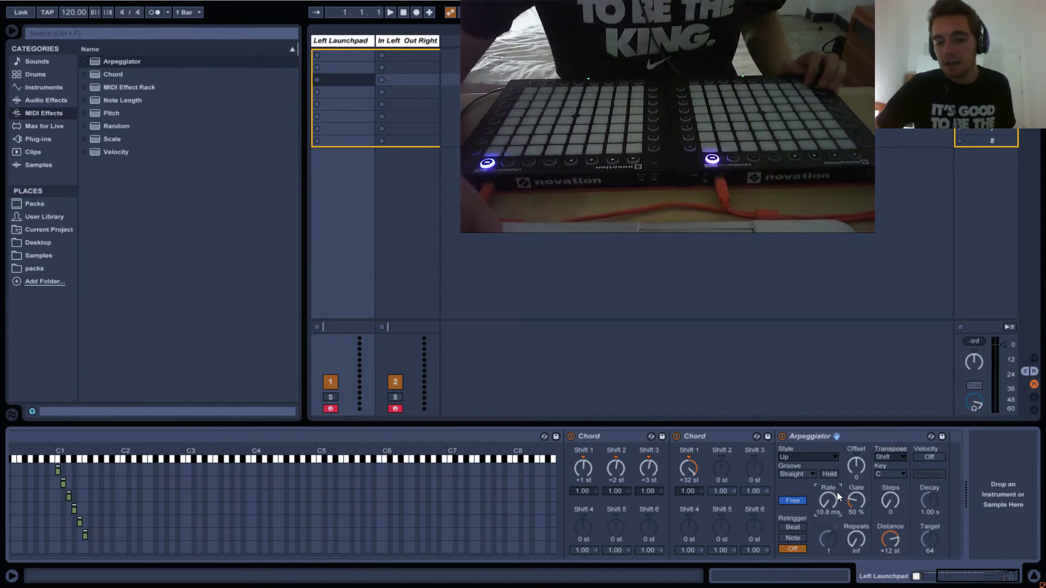
pyautogui.write('100')
pyautogui.press('Return')
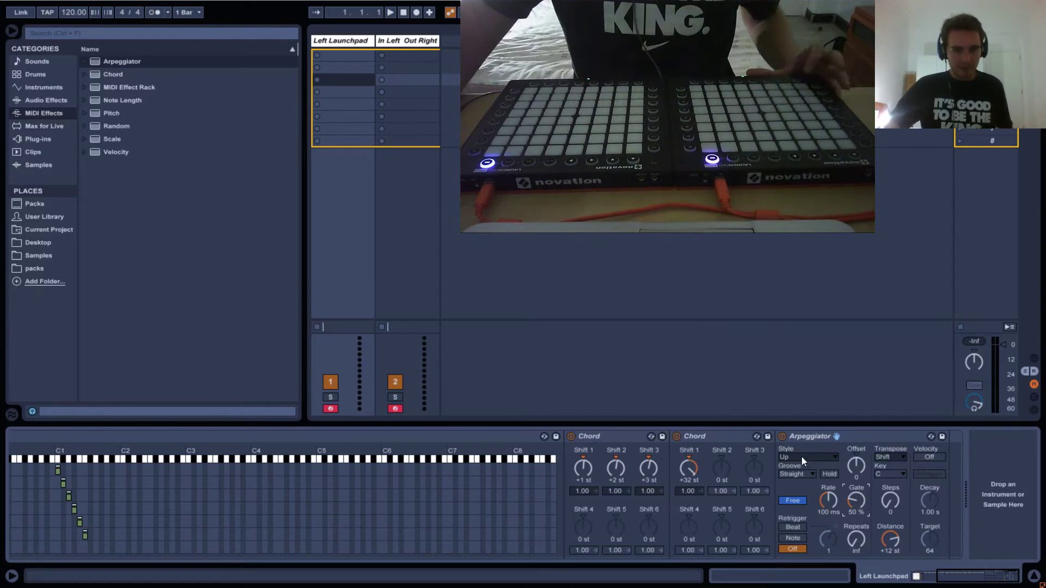
# Step: Set the Arpeggiator's repeats to 1 while the In Left Out Right track is temporarily deactivated, and reselect the Left Launchpad track
pyautogui.click(396, 382)
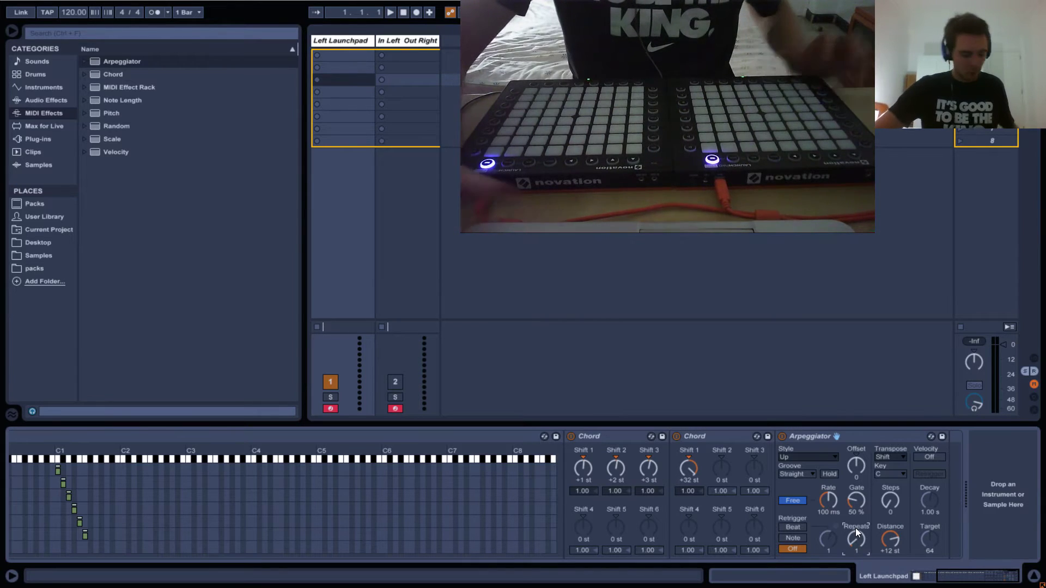
pyautogui.moveTo(856, 528); pyautogui.dragTo(856, 533)
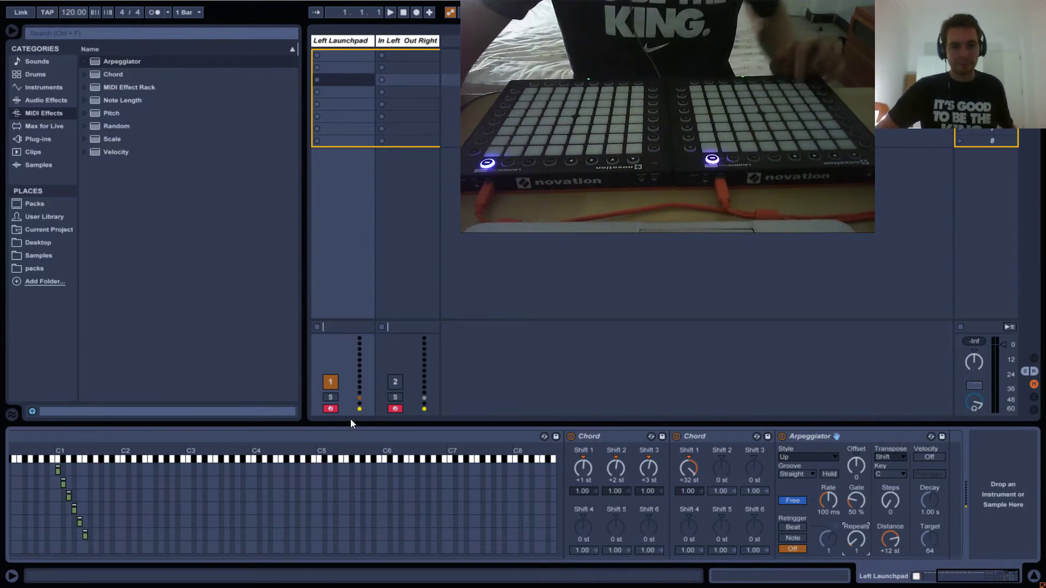
pyautogui.click(393, 381)
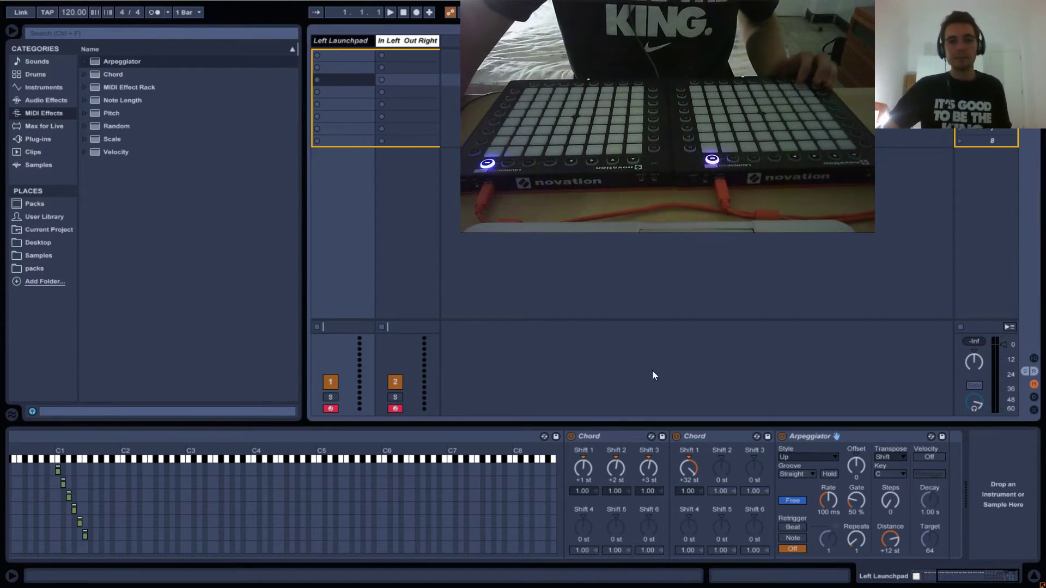
pyautogui.click(340, 40)
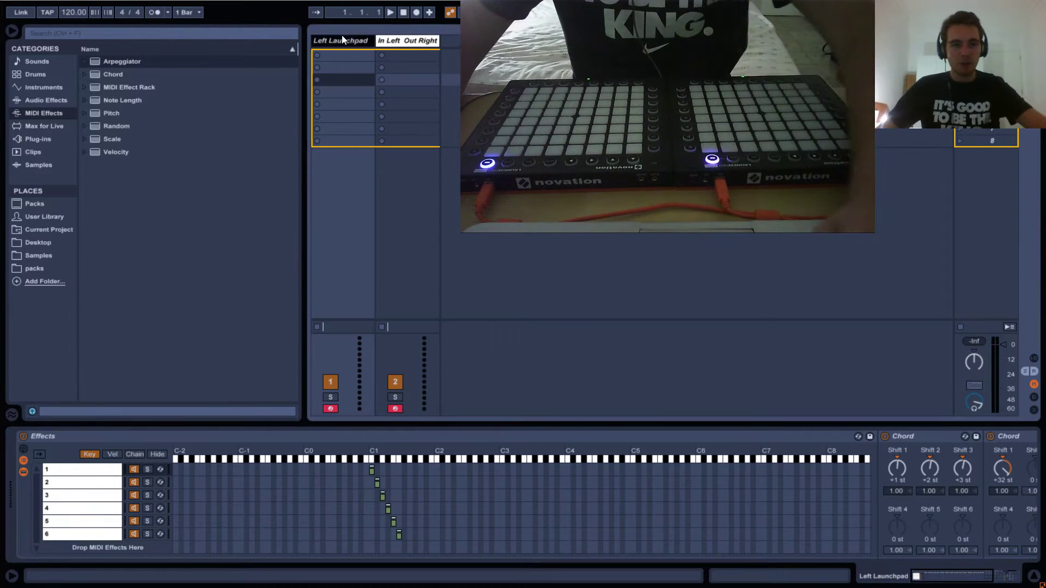
# Step: Copy the Effects rack from the Left Launchpad track onto the empty In Left Out Right track
pyautogui.click(54, 435)
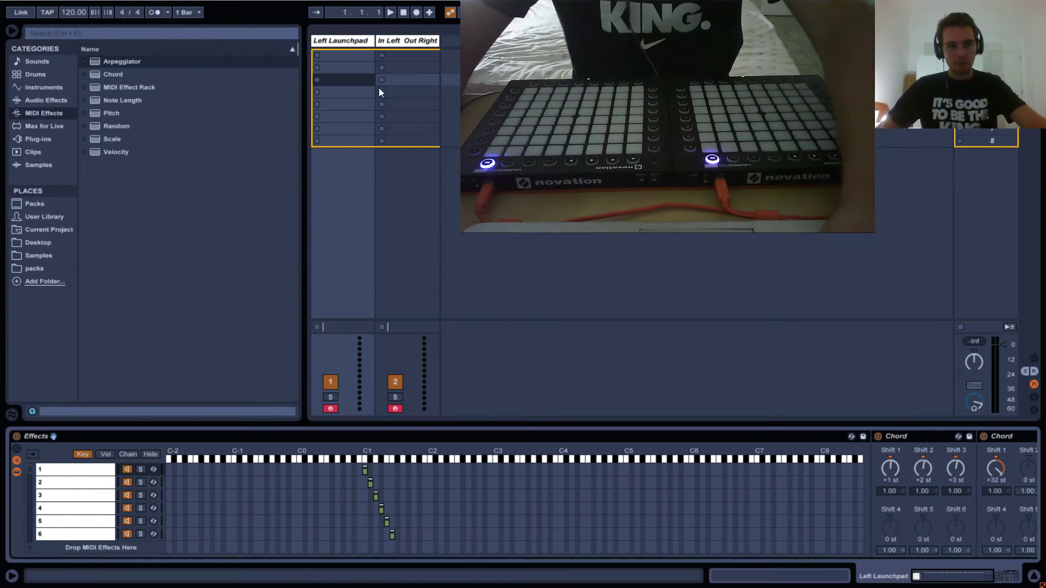
pyautogui.click(328, 41)
pyautogui.click(43, 431)
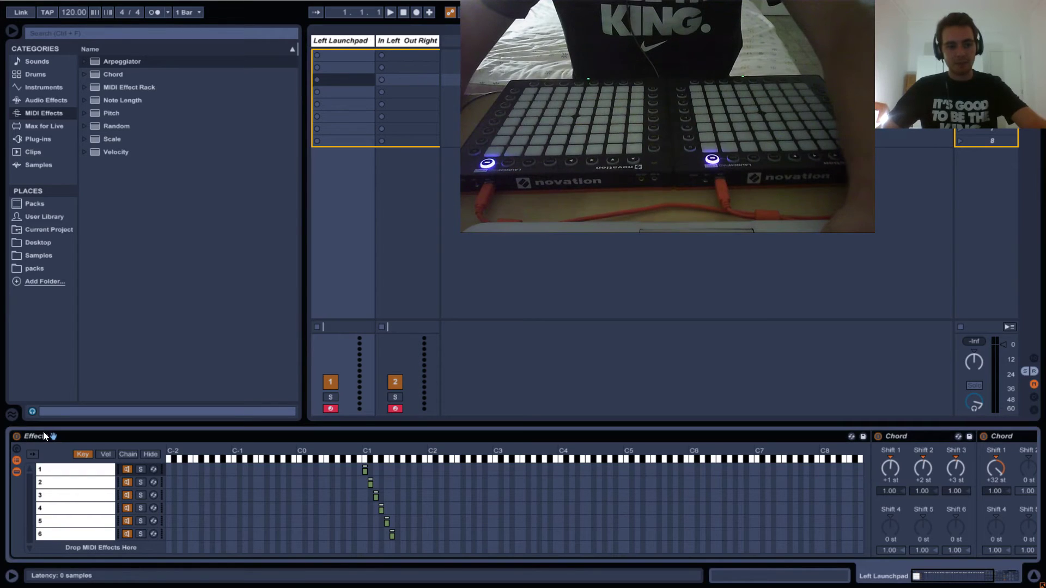
pyautogui.click(394, 39)
pyautogui.click(79, 486)
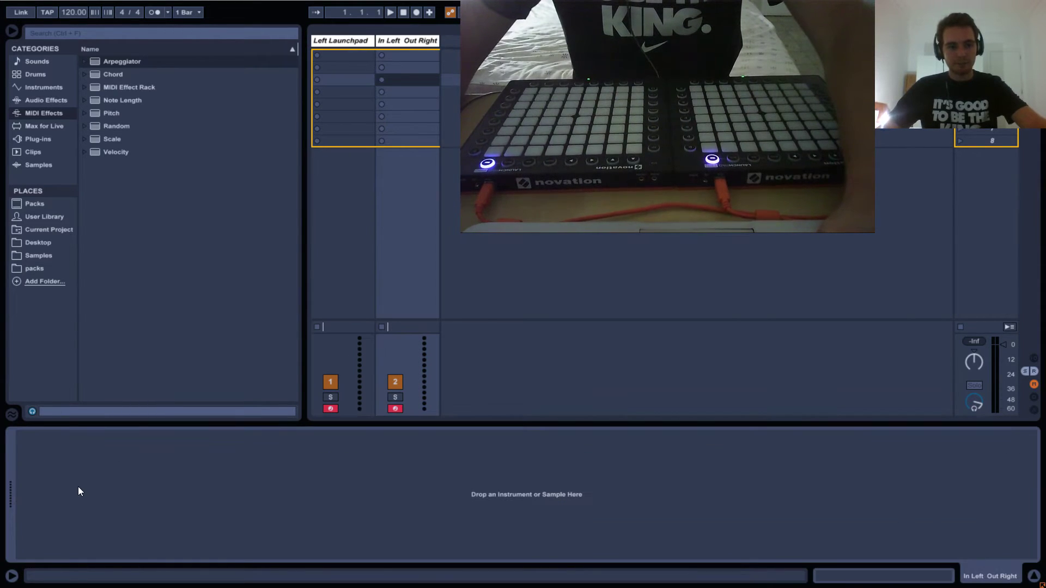
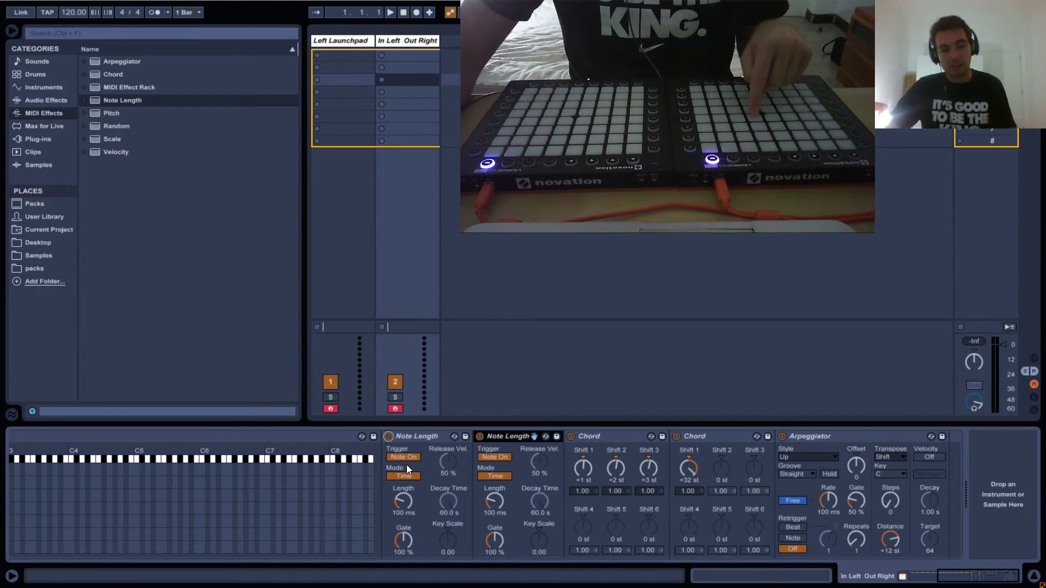
# Step: Set the length of the first Note Length in the In Left Out Right track's Effects rack to 800 ms
pyautogui.click(407, 499)
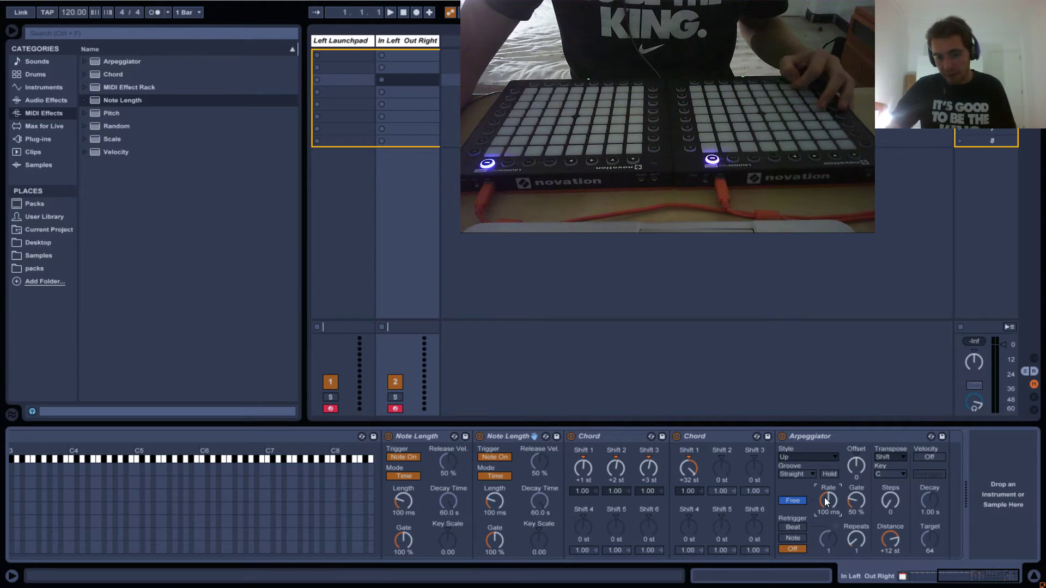
pyautogui.click(833, 437)
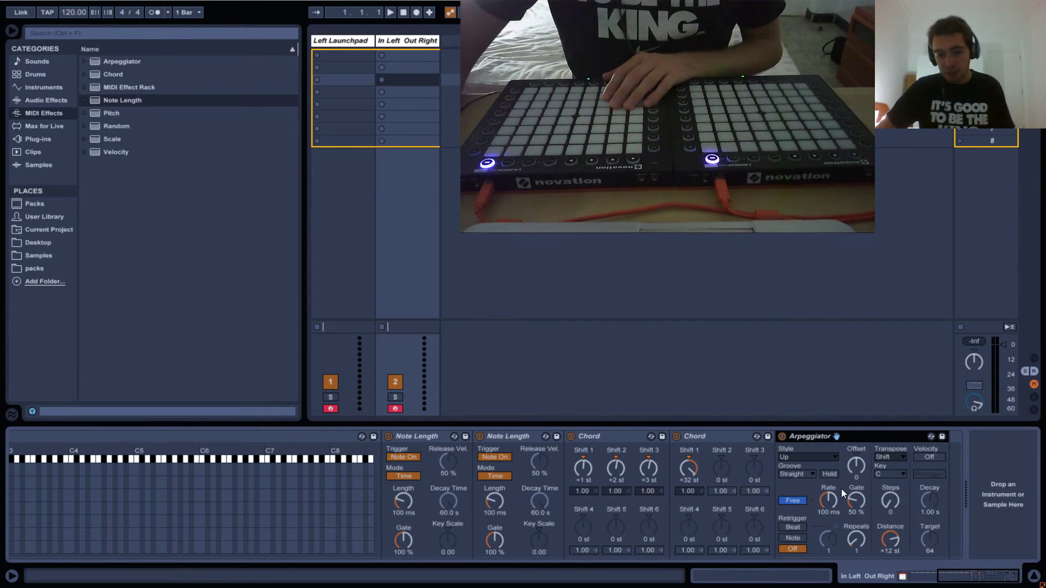
pyautogui.click(828, 502)
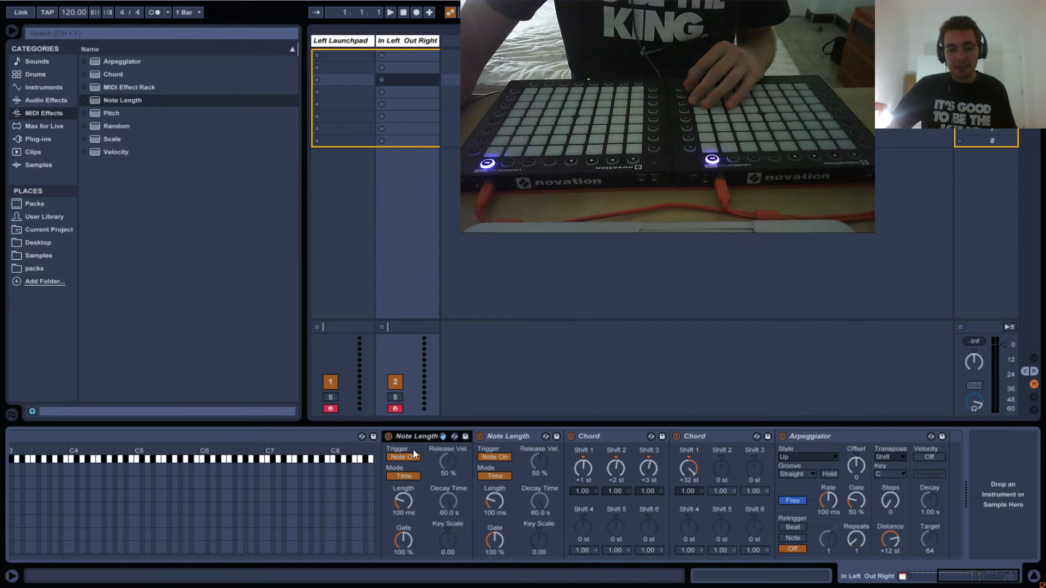
pyautogui.click(403, 502)
pyautogui.moveTo(408, 492); pyautogui.dragTo(411, 491)
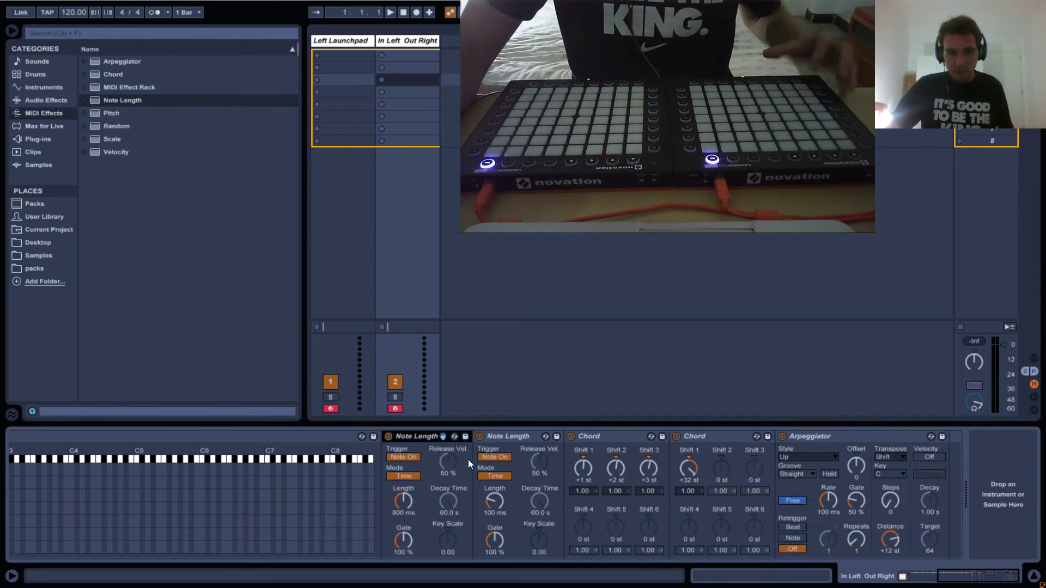
# Step: Bypass the second Note Length, both Chord devices and the Arpeggiator, and switch the second Note Length back on
pyautogui.click(480, 436)
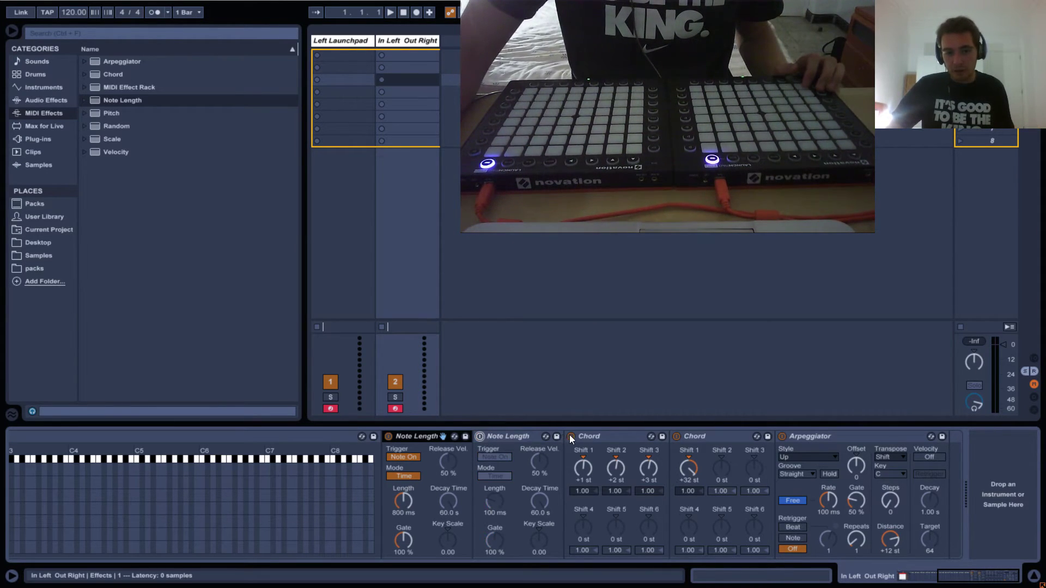
pyautogui.click(571, 436)
pyautogui.click(677, 437)
pyautogui.click(782, 436)
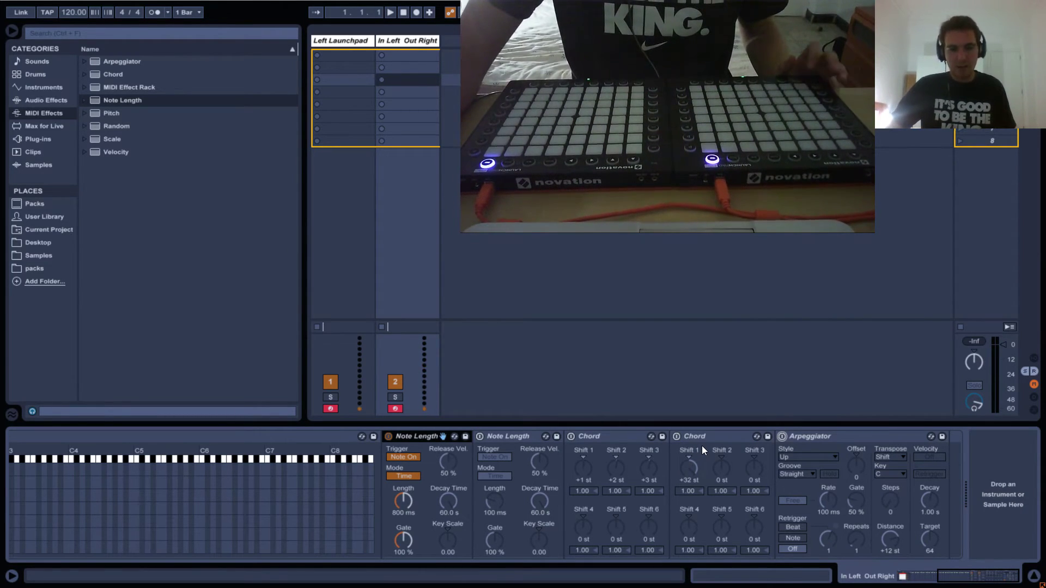
pyautogui.click(481, 437)
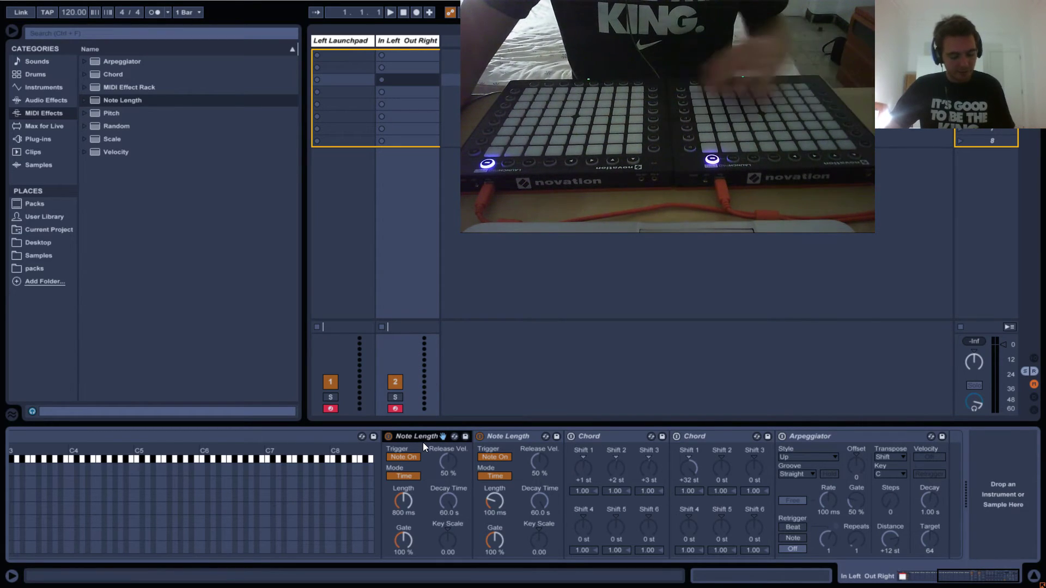
pyautogui.click(501, 435)
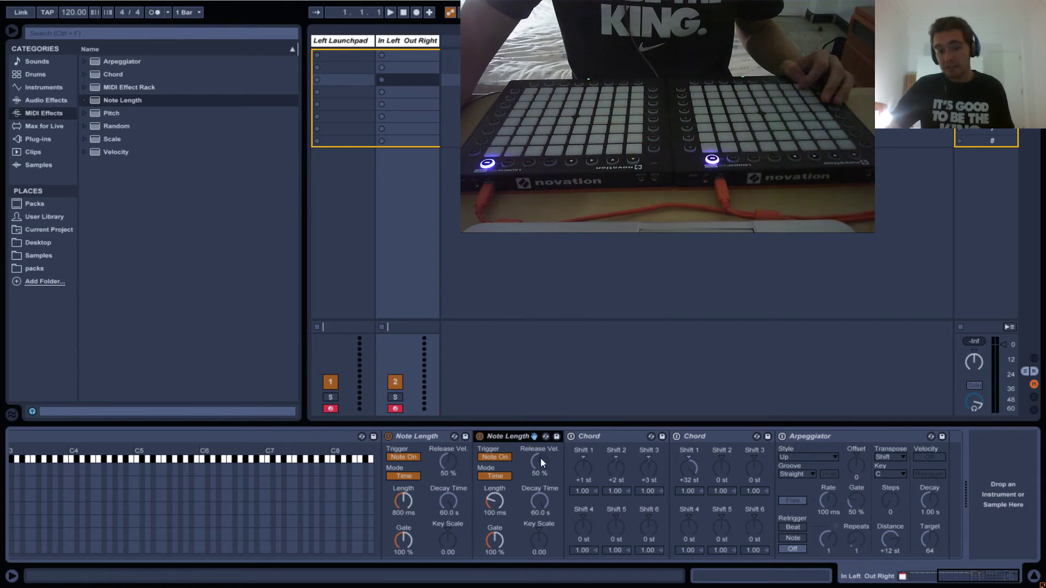
# Step: Rename the first Note Length device as Left Has Ended
pyautogui.click(398, 434)
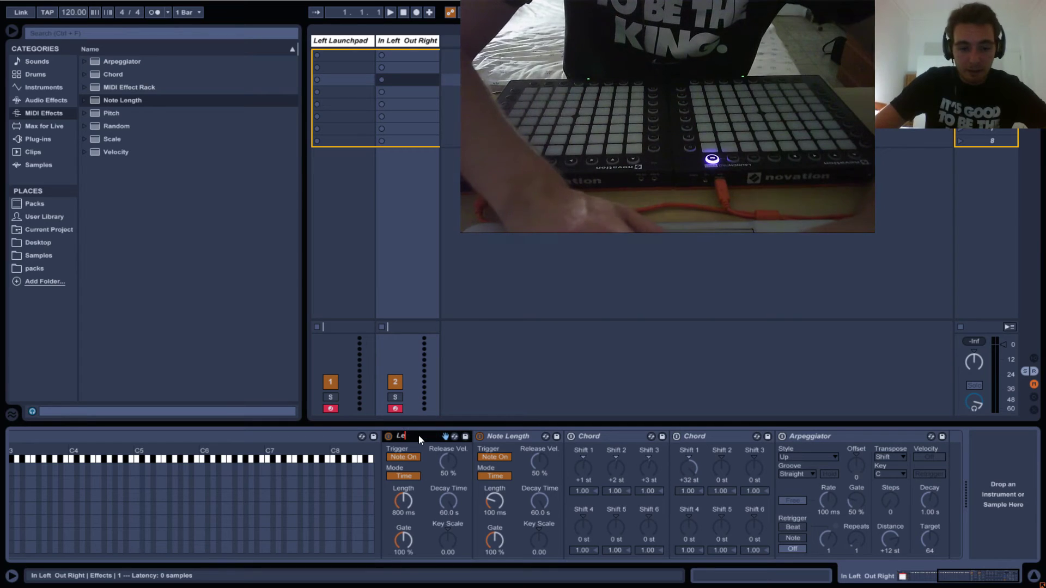
pyautogui.write('Left')
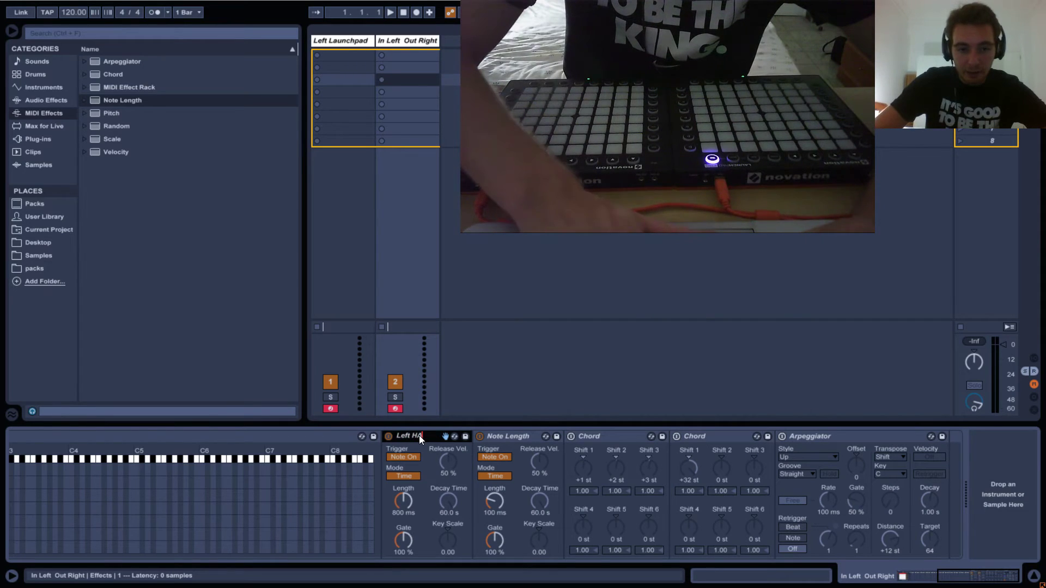
pyautogui.write(' Hand Effects')
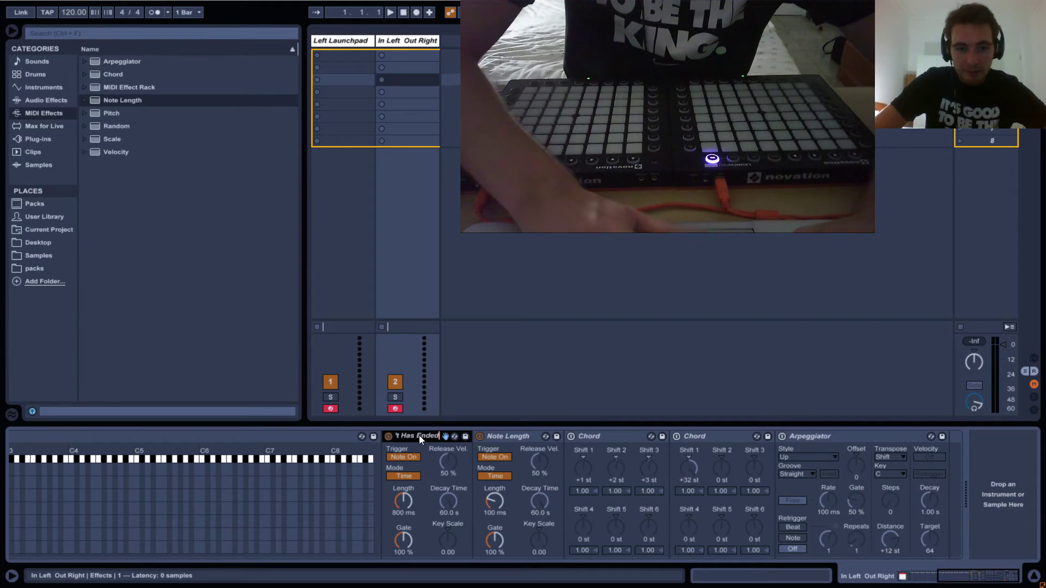
pyautogui.press('Return')
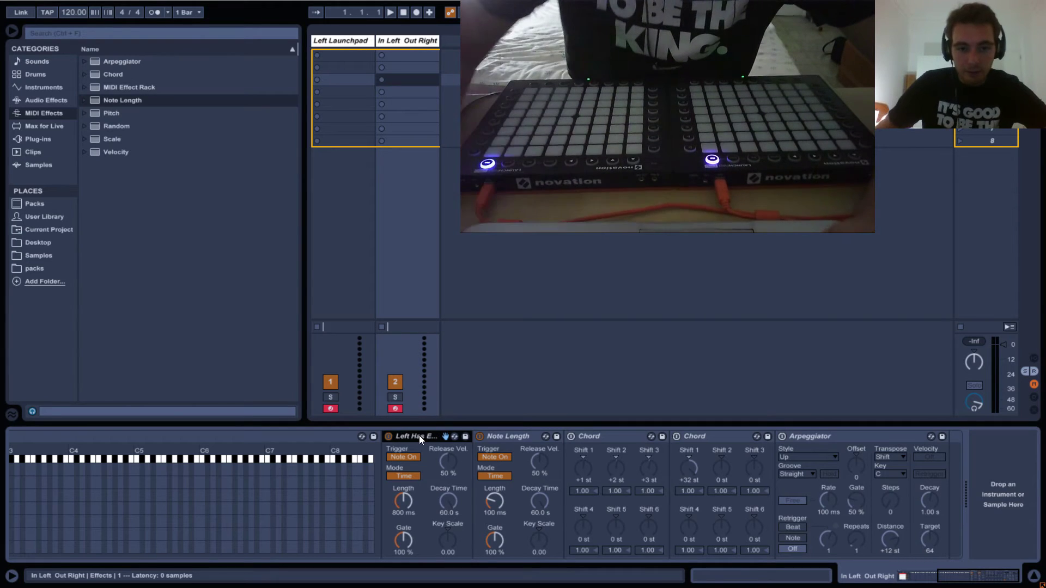
# Step: Rename the second Note Length device as Right Starts
pyautogui.click(523, 439)
pyautogui.hotkey('ctrl', 'r')
pyautogui.write('R')
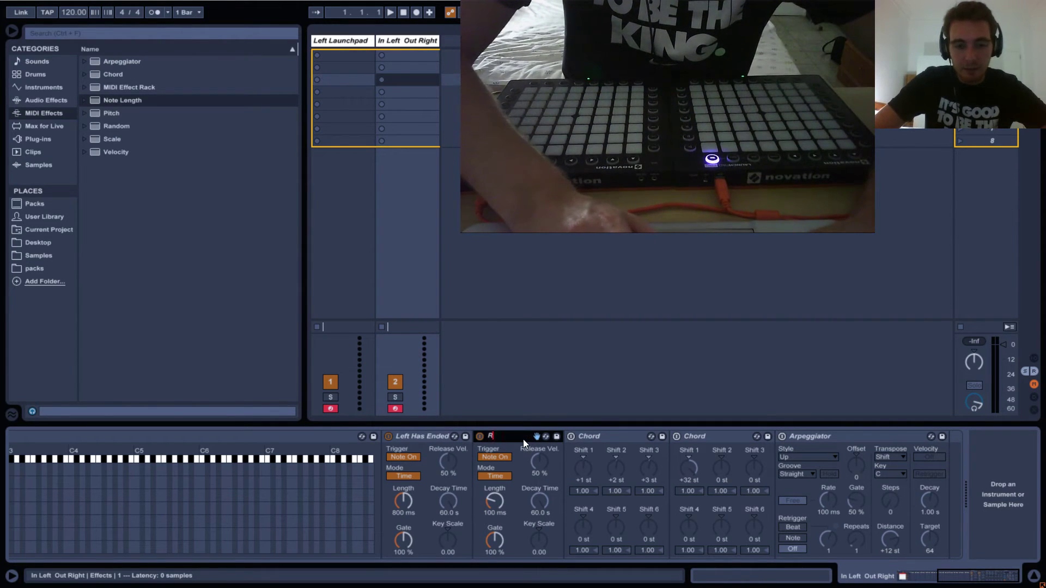
pyautogui.write('ight Star')
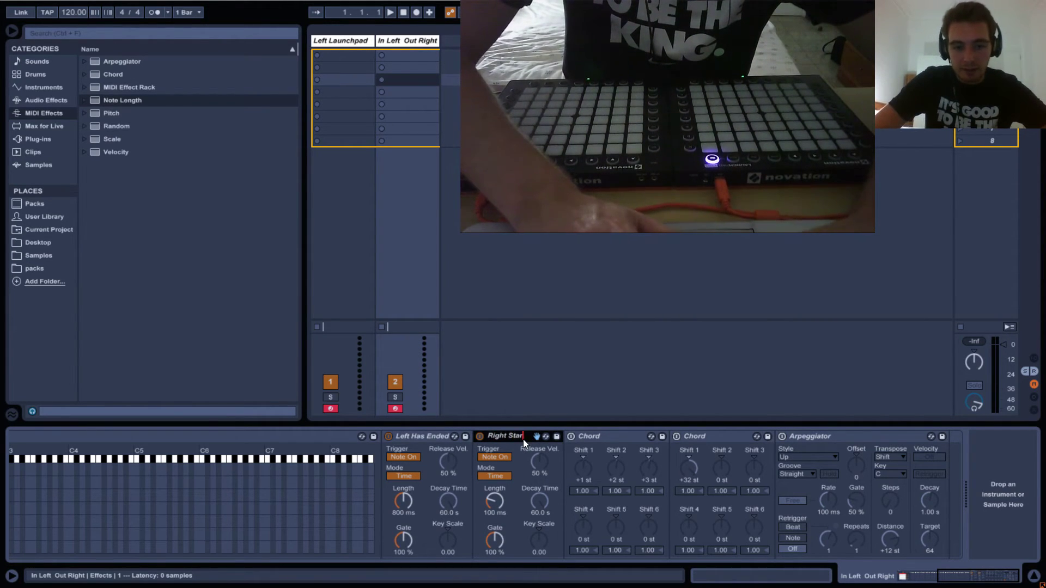
pyautogui.write('ts')
pyautogui.press('Return')
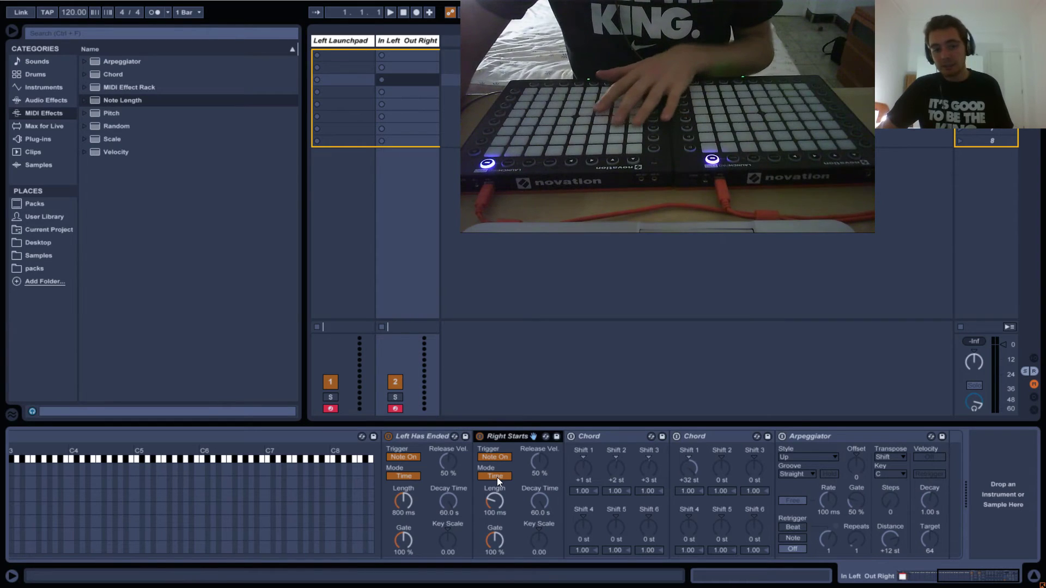
# Step: Set the Right Starts device's trigger to Note Off and its length to 60.0 s
pyautogui.click(501, 459)
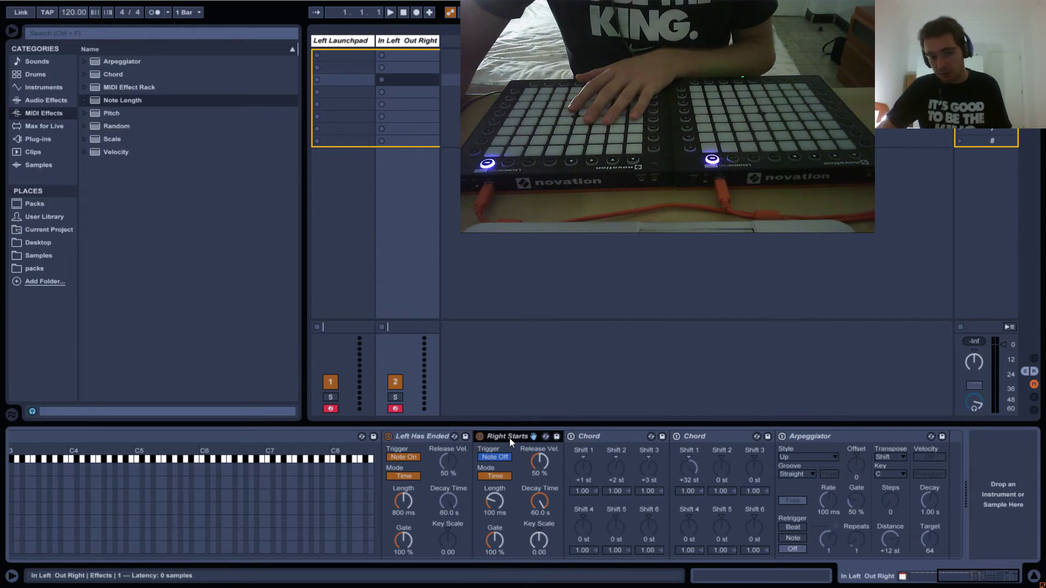
pyautogui.moveTo(496, 506); pyautogui.dragTo(501, 477)
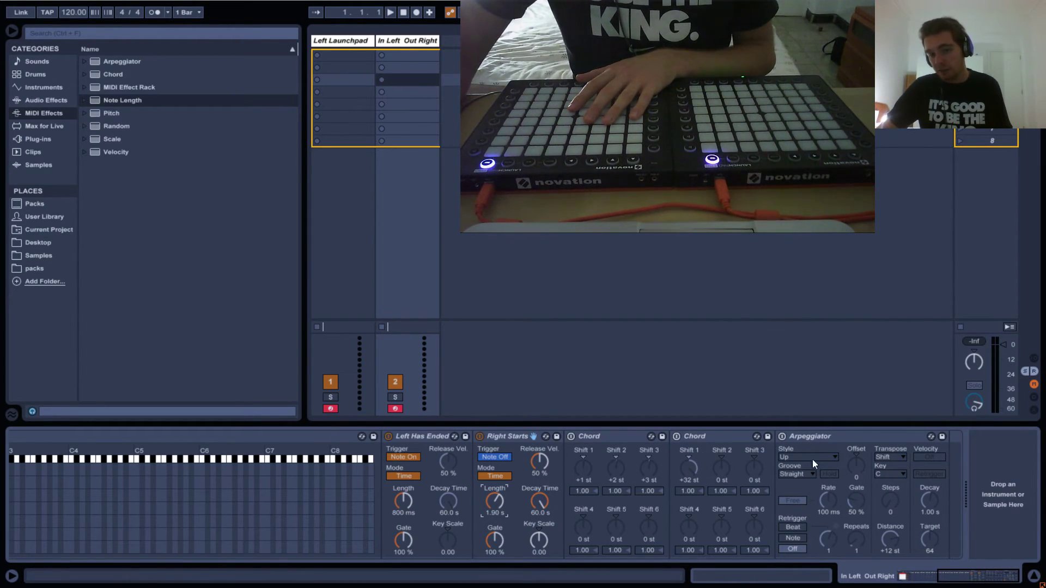
pyautogui.moveTo(496, 502); pyautogui.dragTo(497, 469)
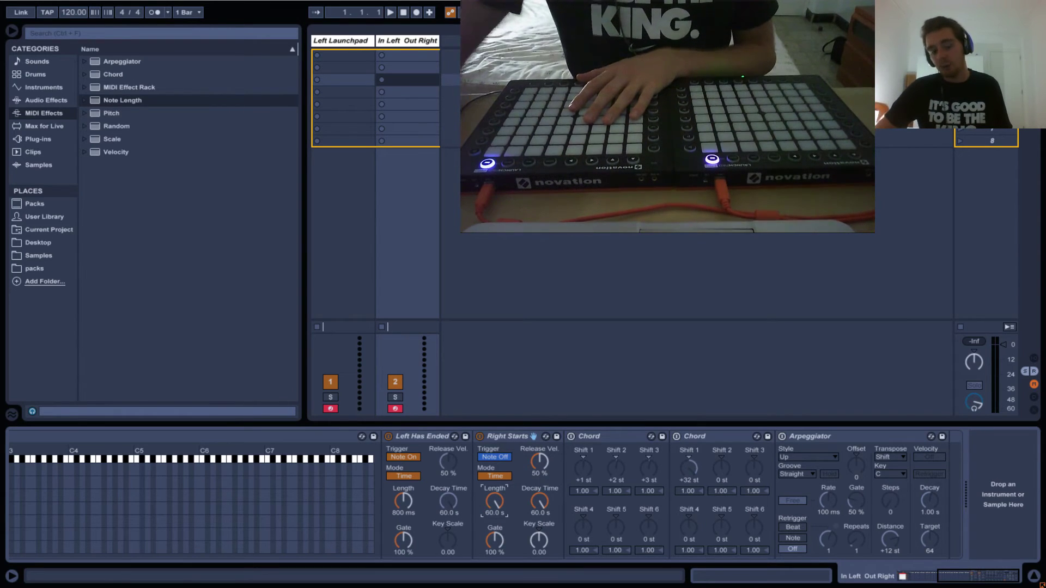
# Step: Reactivate both Chord devices and the Arpeggiator after the Right Starts device
pyautogui.click(571, 436)
pyautogui.click(678, 436)
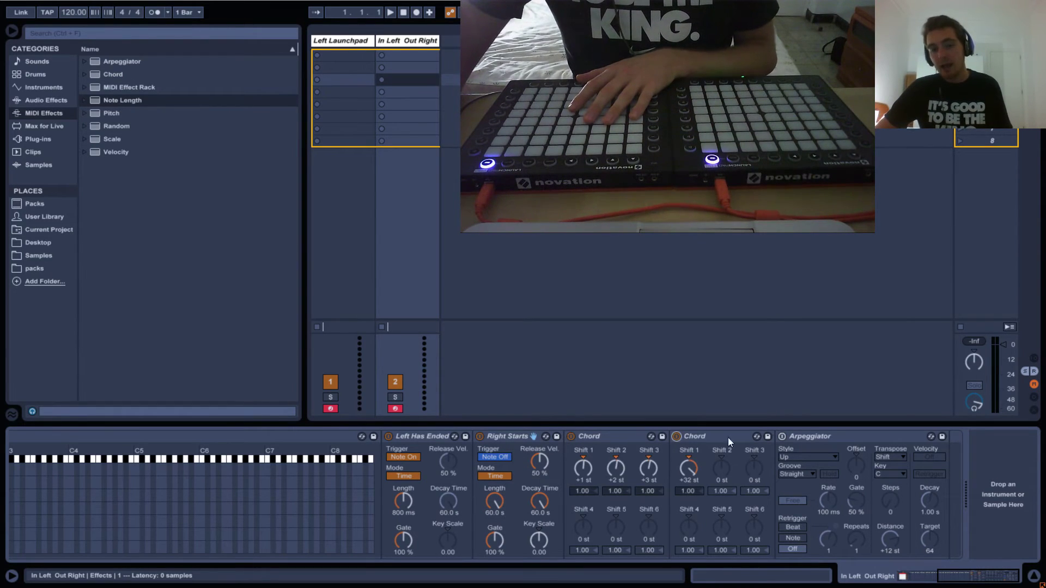
pyautogui.click(782, 436)
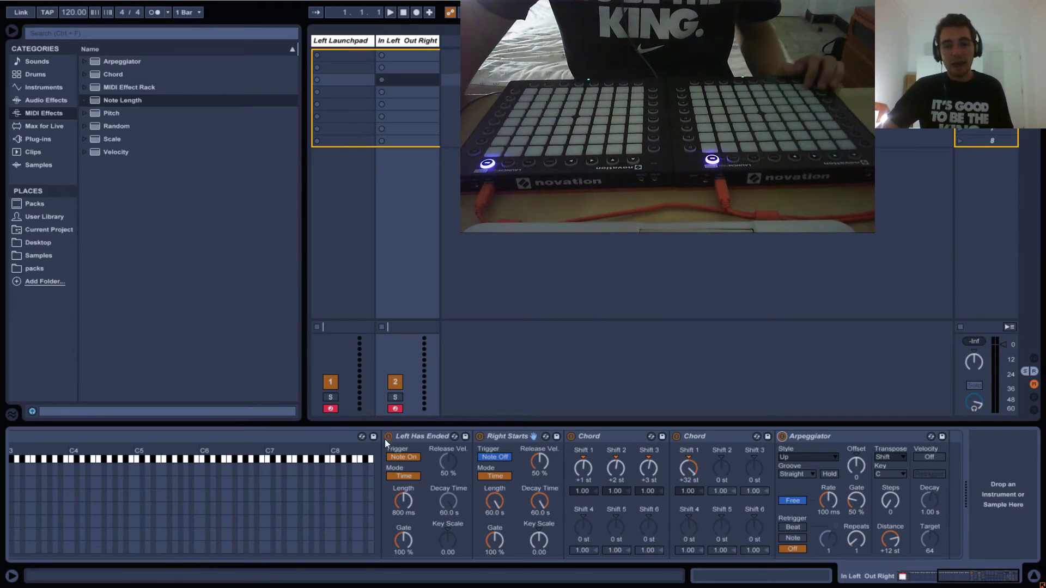
# Step: Test the two renamed Note Length devices alone by temporarily bypassing both Chord devices and the Arpeggiator
pyautogui.click(571, 436)
pyautogui.click(676, 436)
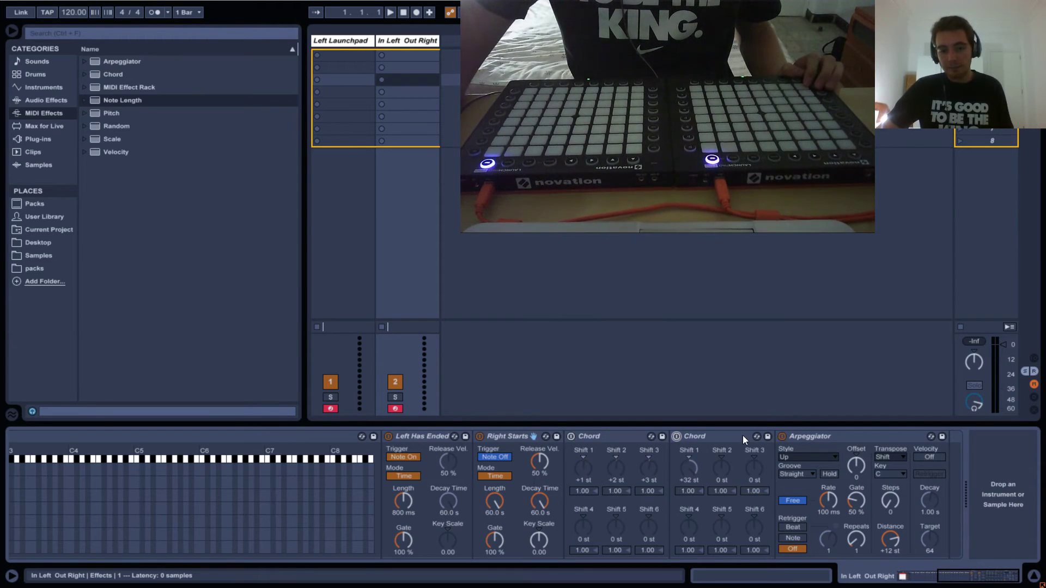
pyautogui.click(782, 436)
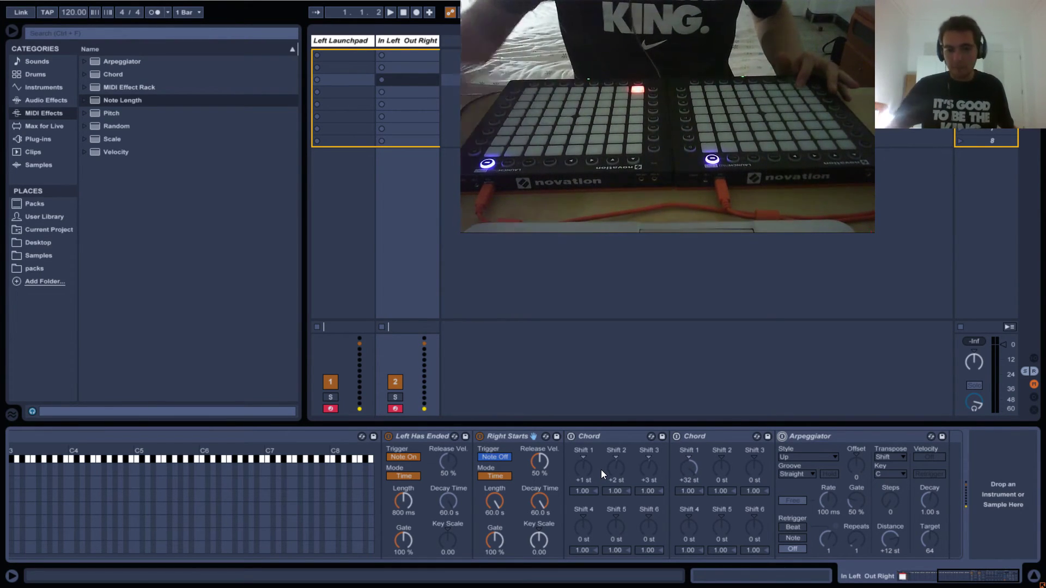
pyautogui.click(571, 436)
pyautogui.click(676, 436)
pyautogui.click(782, 436)
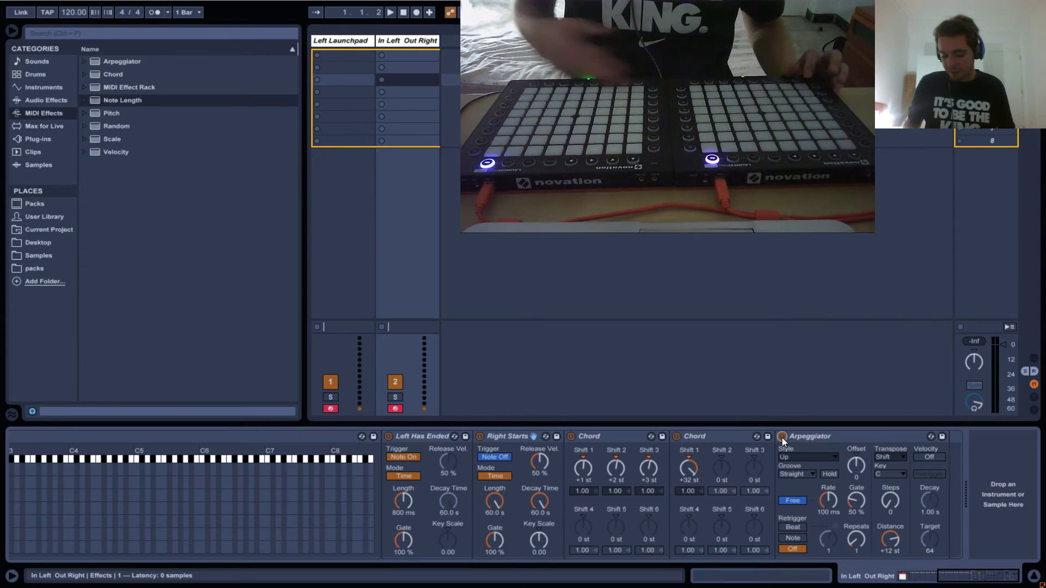
pyautogui.click(409, 431)
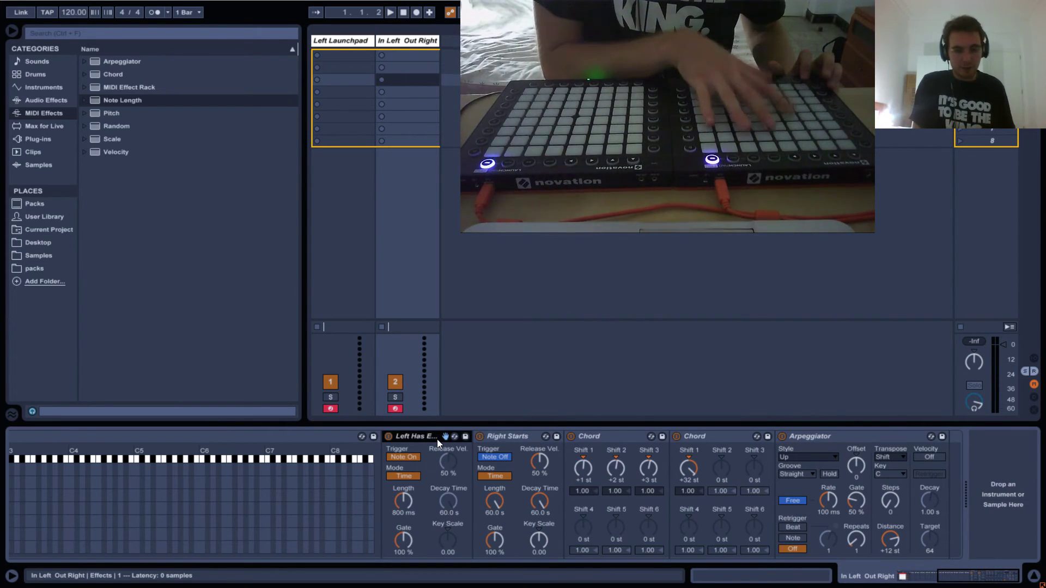
pyautogui.click(500, 446)
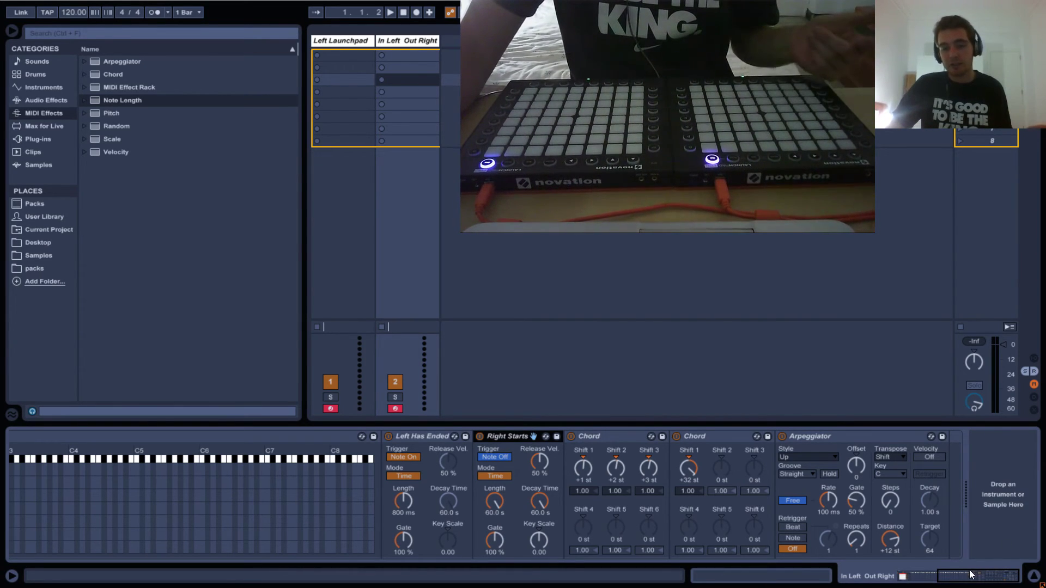
# Step: Colour chain 6 of the Left Launchpad track's Effects rack blue and display the nested MIDI Effect Rack in that chain
pyautogui.moveTo(970, 577); pyautogui.dragTo(963, 576)
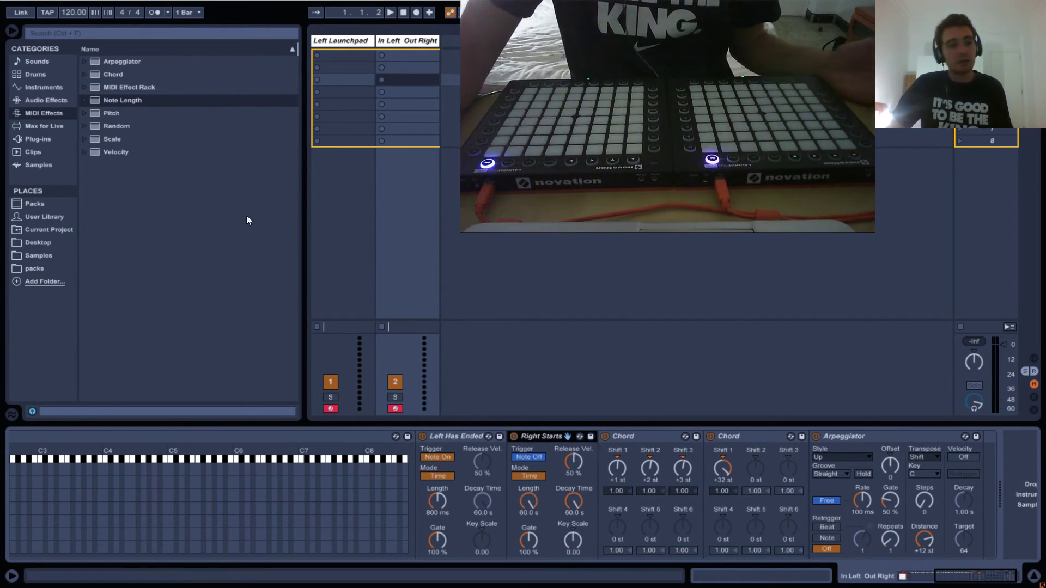
pyautogui.moveTo(956, 576); pyautogui.dragTo(926, 578)
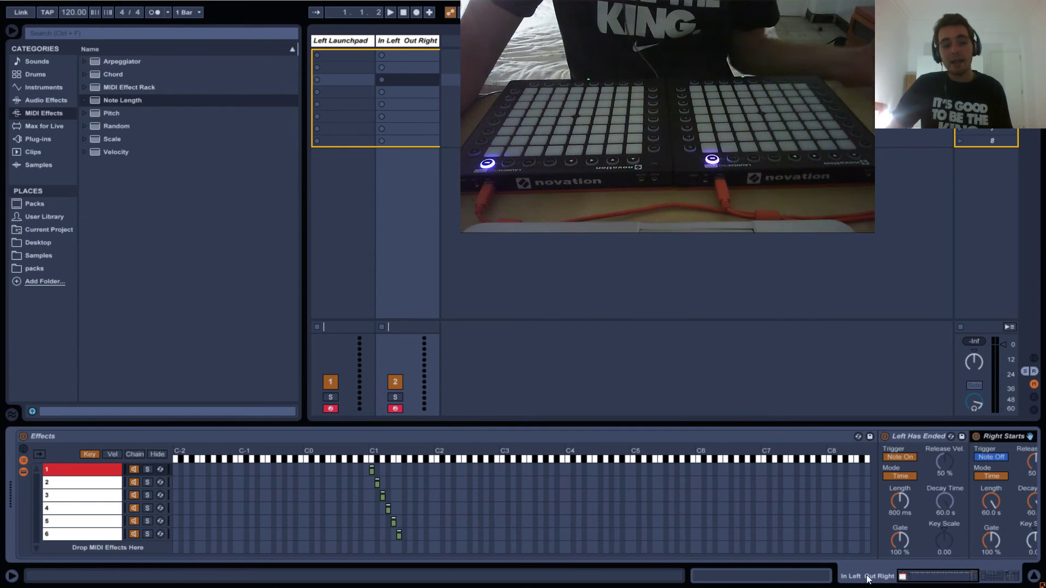
pyautogui.click(319, 50)
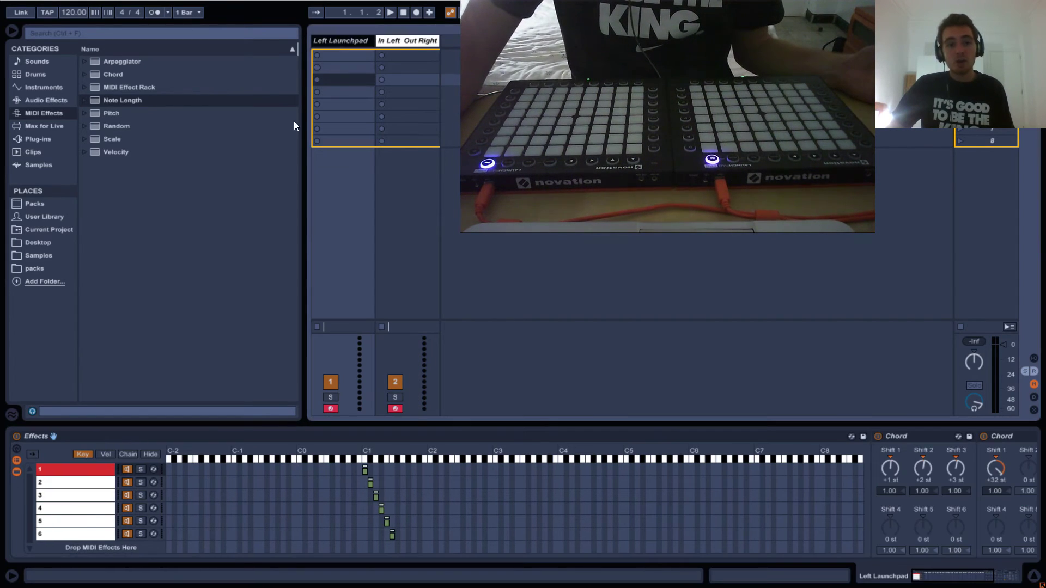
pyautogui.rightClick(68, 534)
pyautogui.click(159, 480)
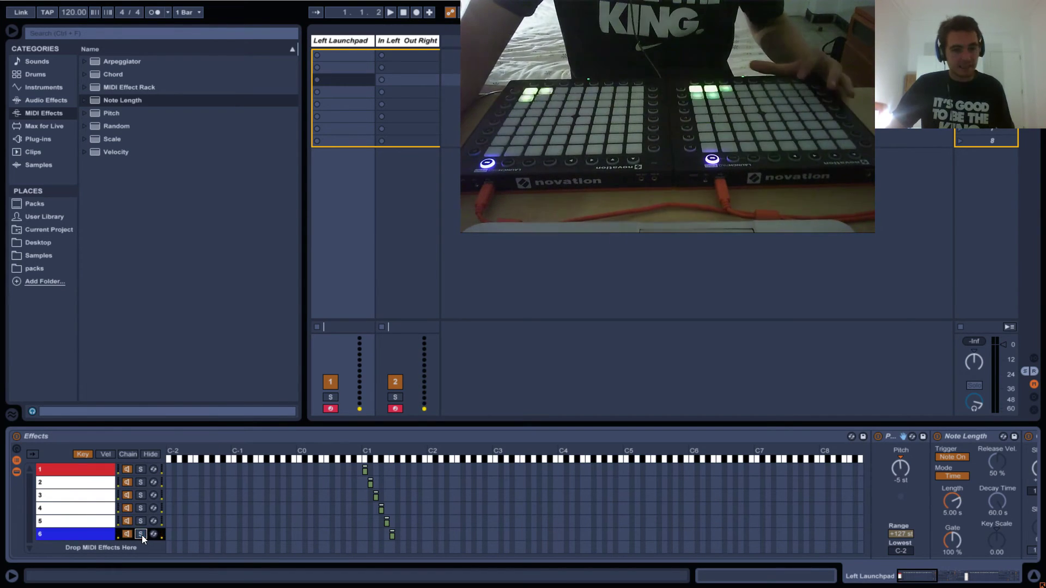
pyautogui.click(141, 534)
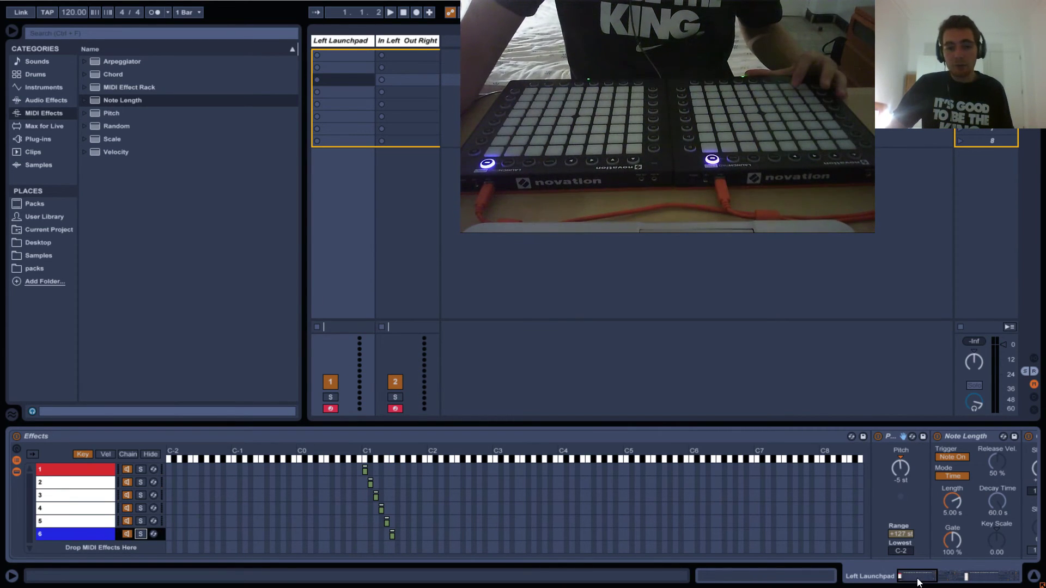
pyautogui.moveTo(918, 582); pyautogui.dragTo(960, 582)
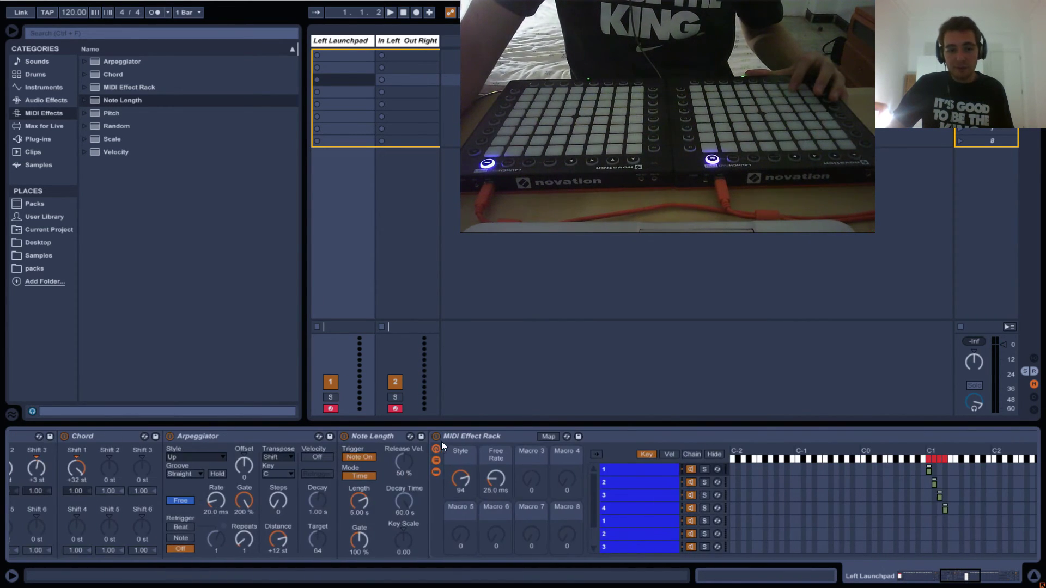
# Step: Test chain 6's light effect with the nested MIDI Effect Rack bypassed and active, with the In Left Out Right track deactivated
pyautogui.click(436, 438)
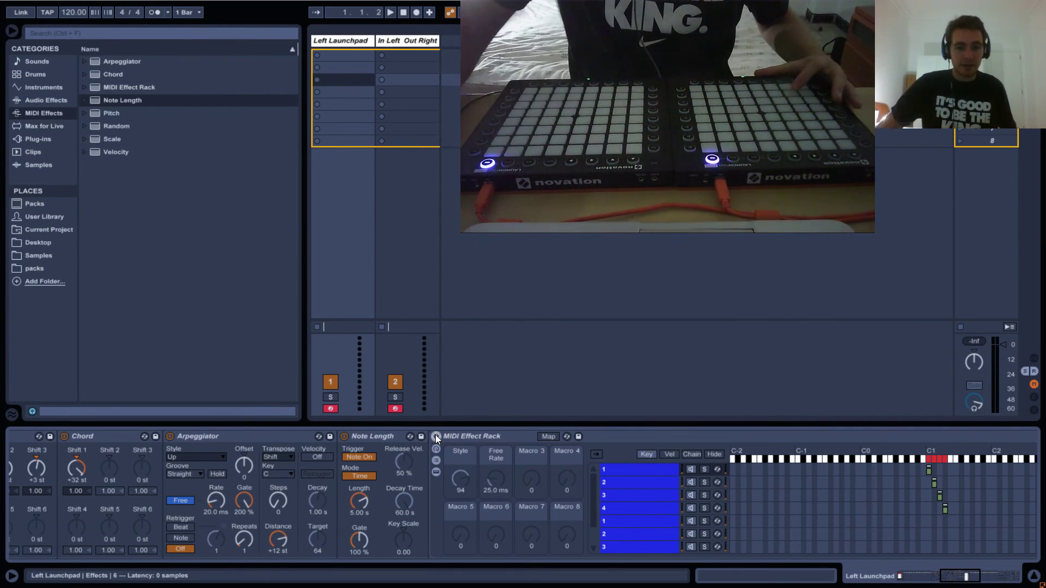
pyautogui.click(396, 382)
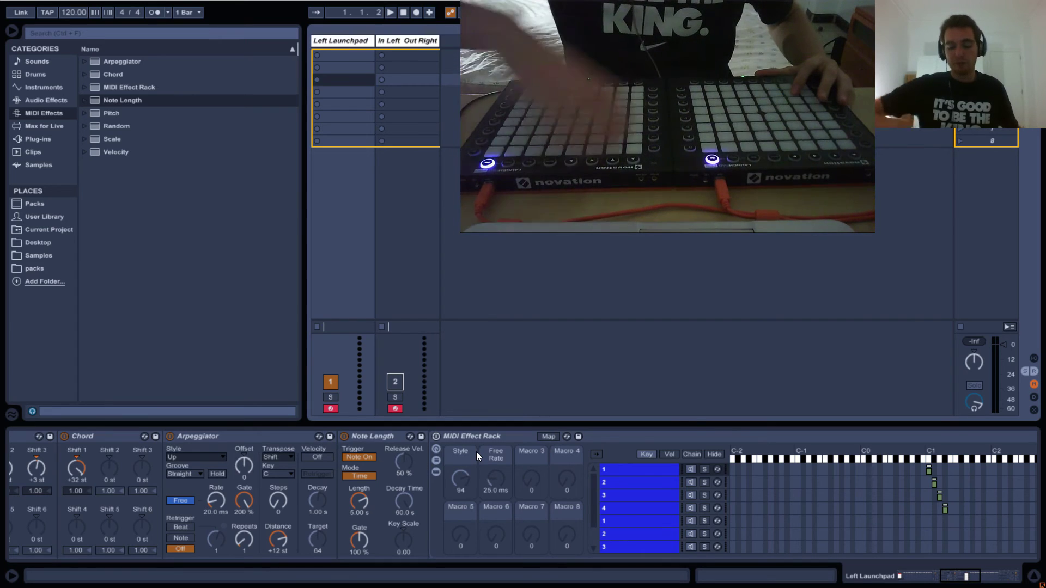
pyautogui.click(437, 437)
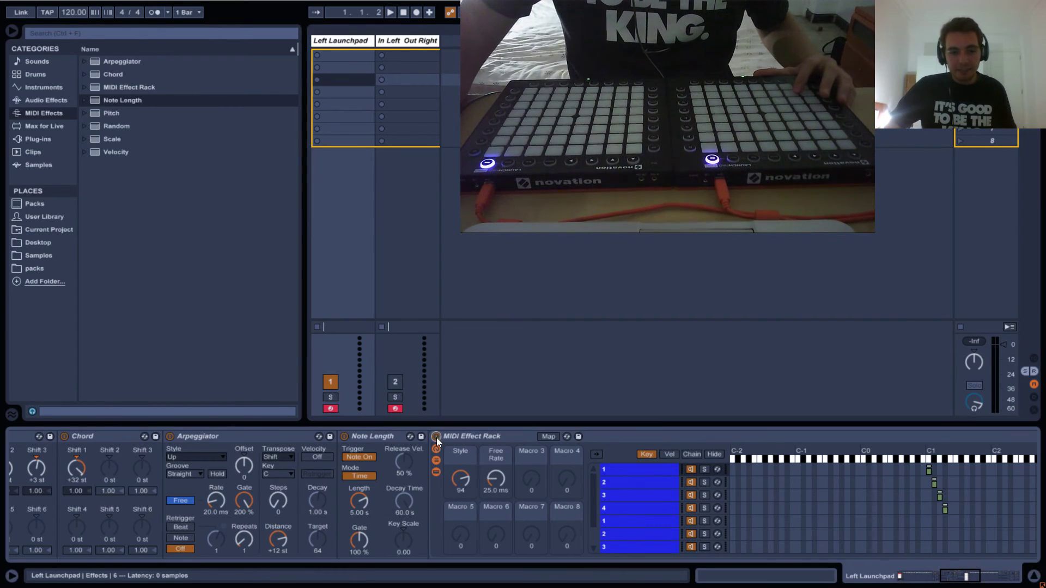
pyautogui.moveTo(955, 576); pyautogui.dragTo(930, 579)
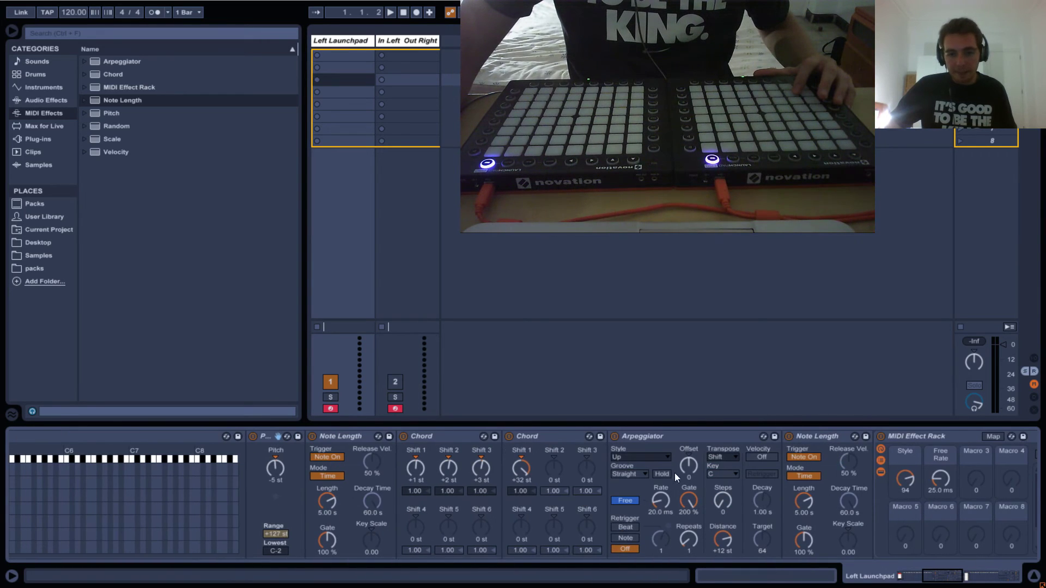
pyautogui.click(882, 437)
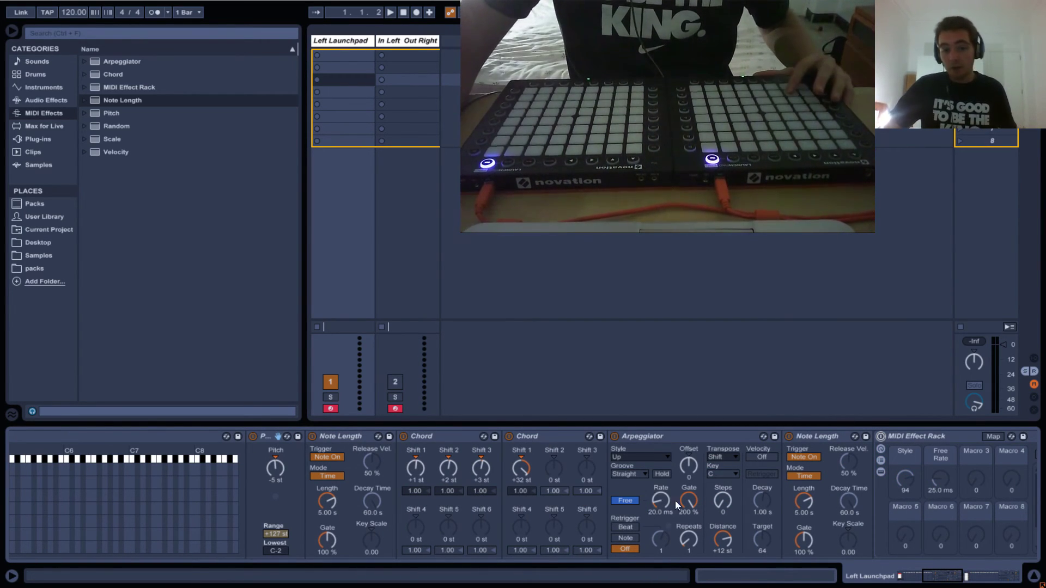
pyautogui.click(882, 436)
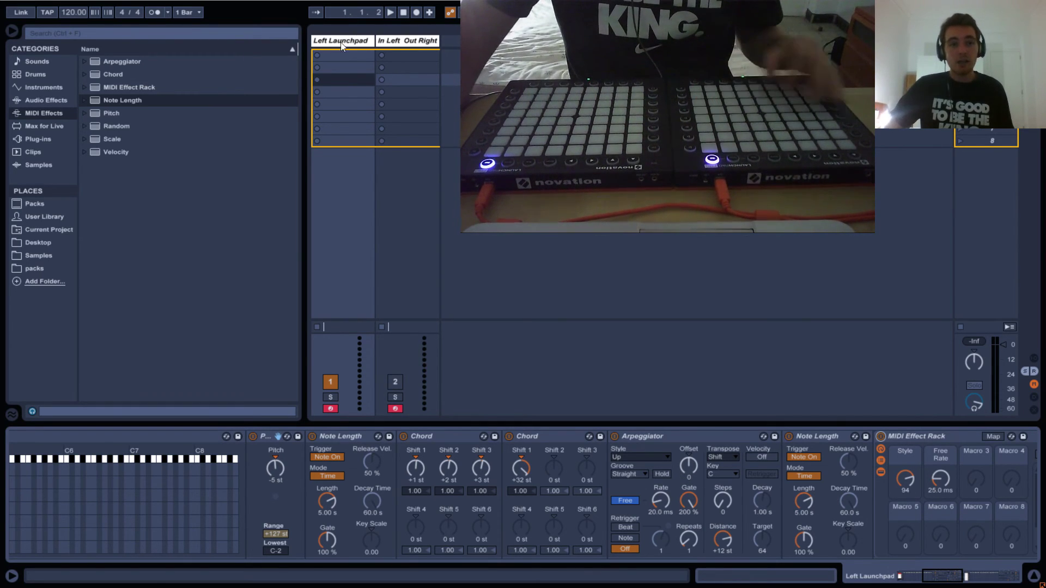
# Step: Reactivate the In Left Out Right track and colour chain 6 of its Effects rack blue
pyautogui.moveTo(933, 580); pyautogui.dragTo(909, 579)
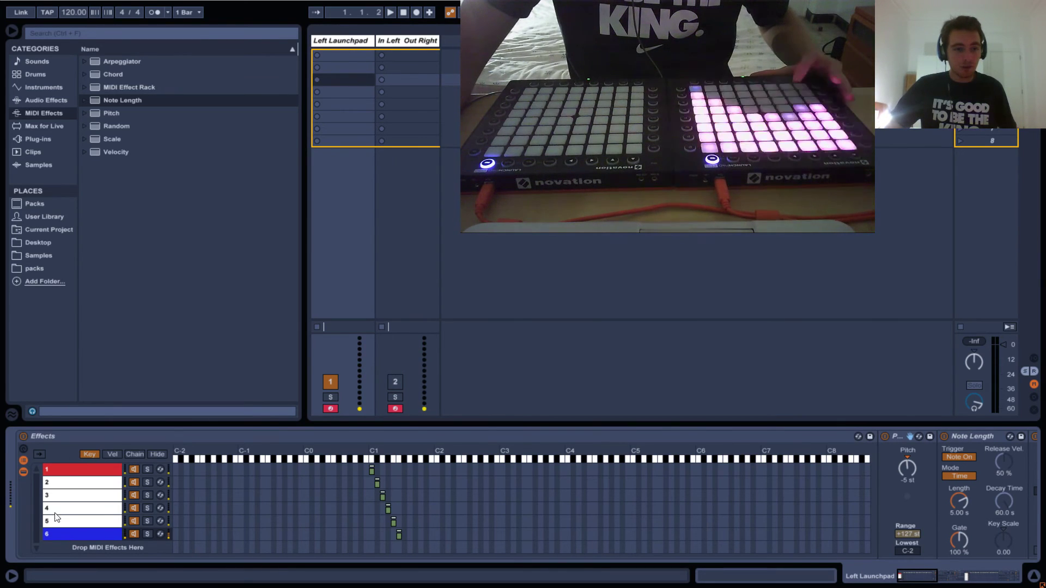
pyautogui.click(53, 531)
pyautogui.click(415, 42)
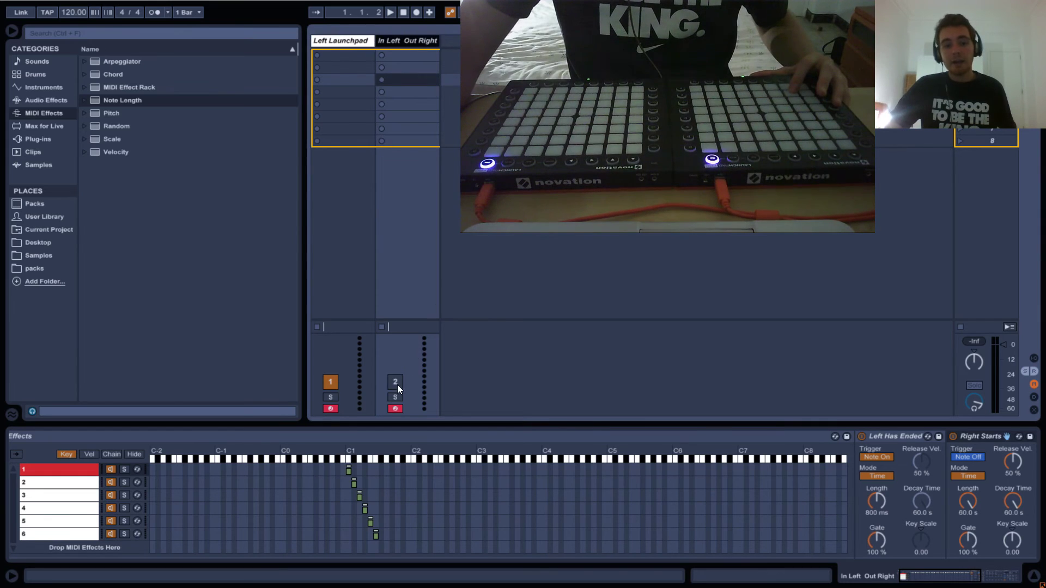
pyautogui.click(397, 384)
pyautogui.click(401, 36)
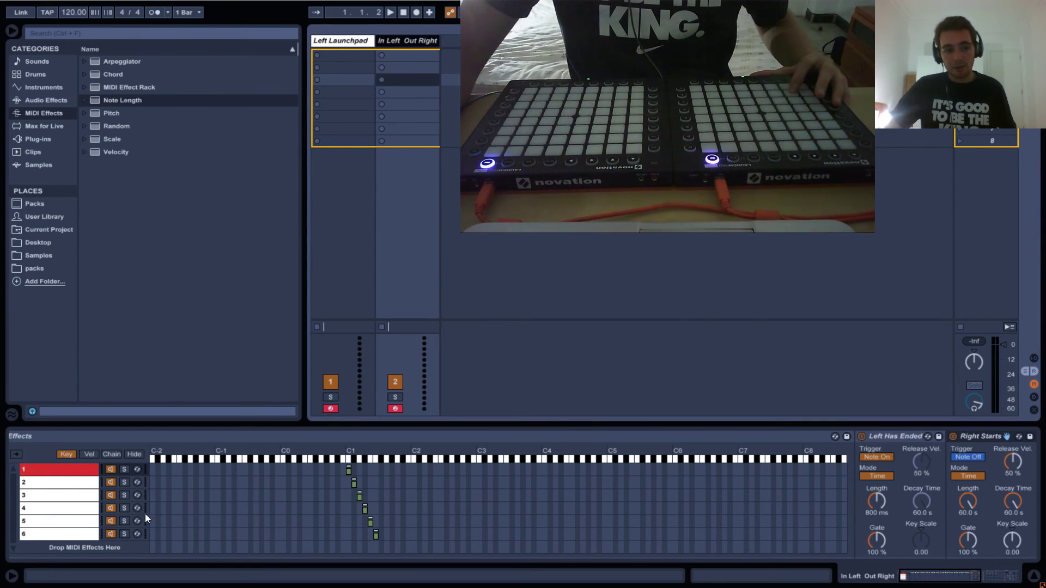
pyautogui.click(65, 533)
pyautogui.rightClick(65, 533)
pyautogui.click(156, 481)
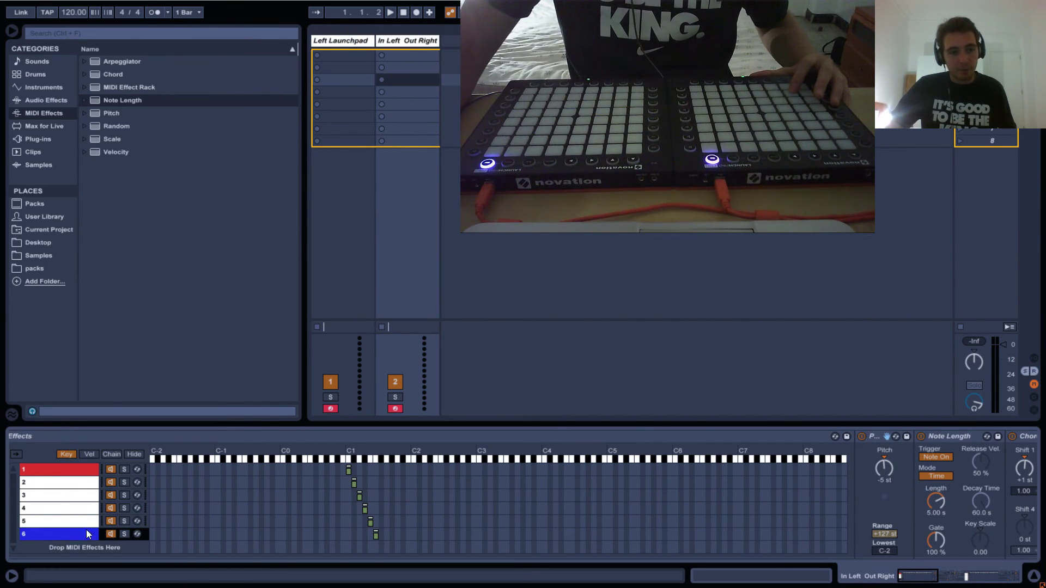
# Step: Insert another Note Length device directly after Pitch in chain 6 and set its length to 160 ms
pyautogui.moveTo(908, 581); pyautogui.dragTo(930, 581)
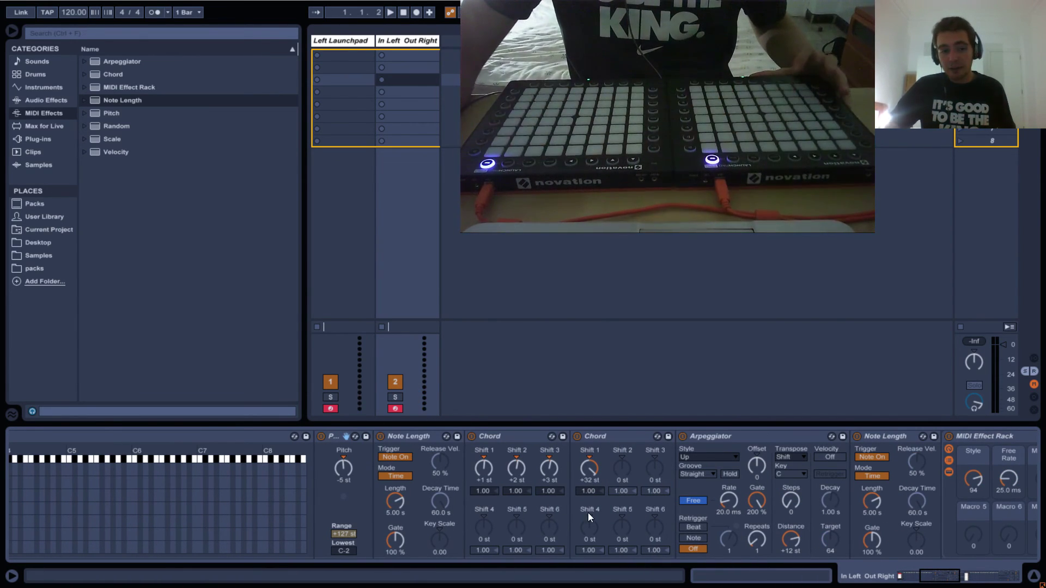
pyautogui.click(418, 439)
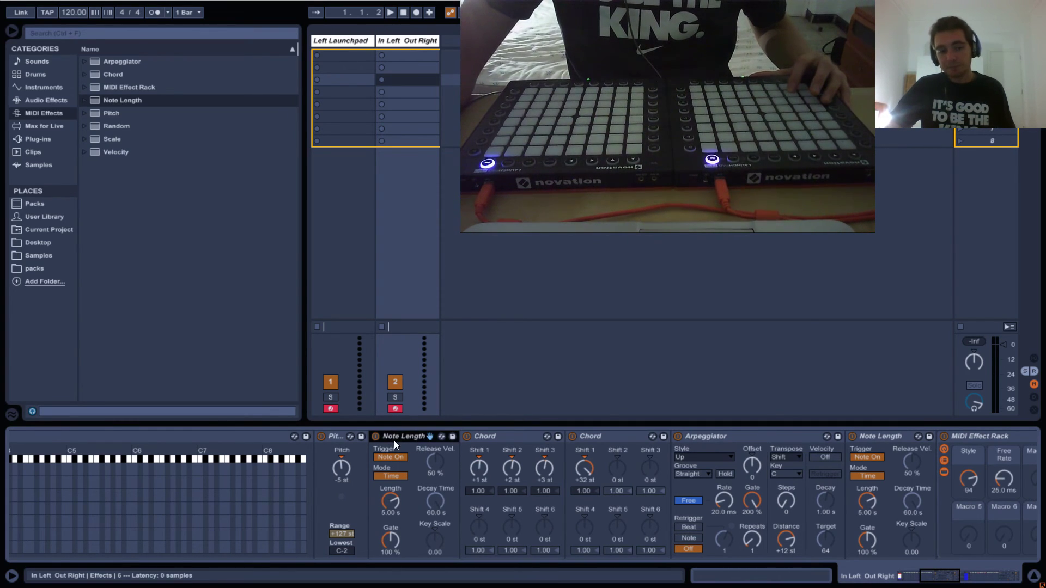
pyautogui.moveTo(116, 105); pyautogui.dragTo(371, 446)
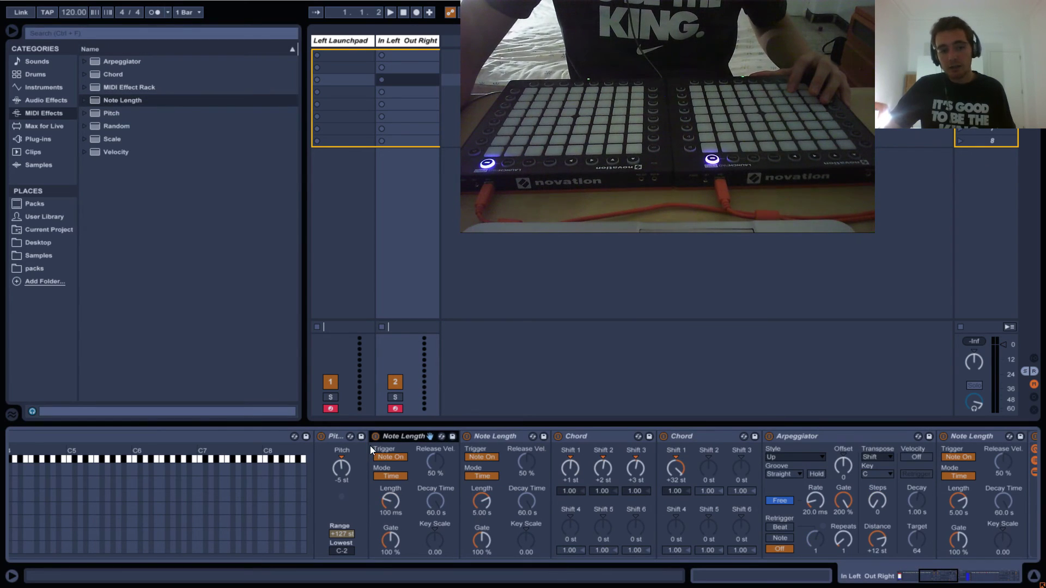
pyautogui.click(496, 436)
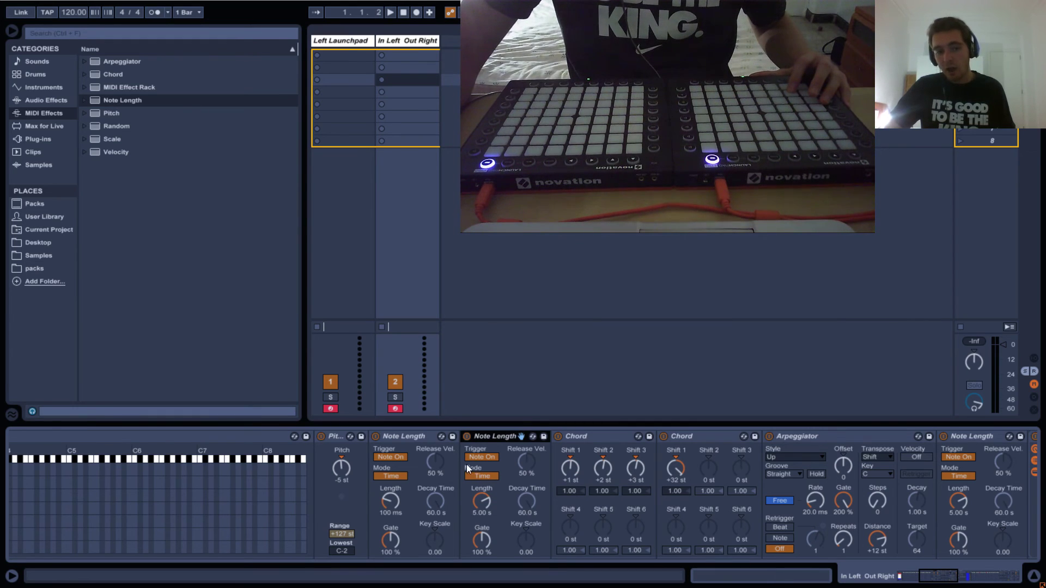
pyautogui.click(387, 504)
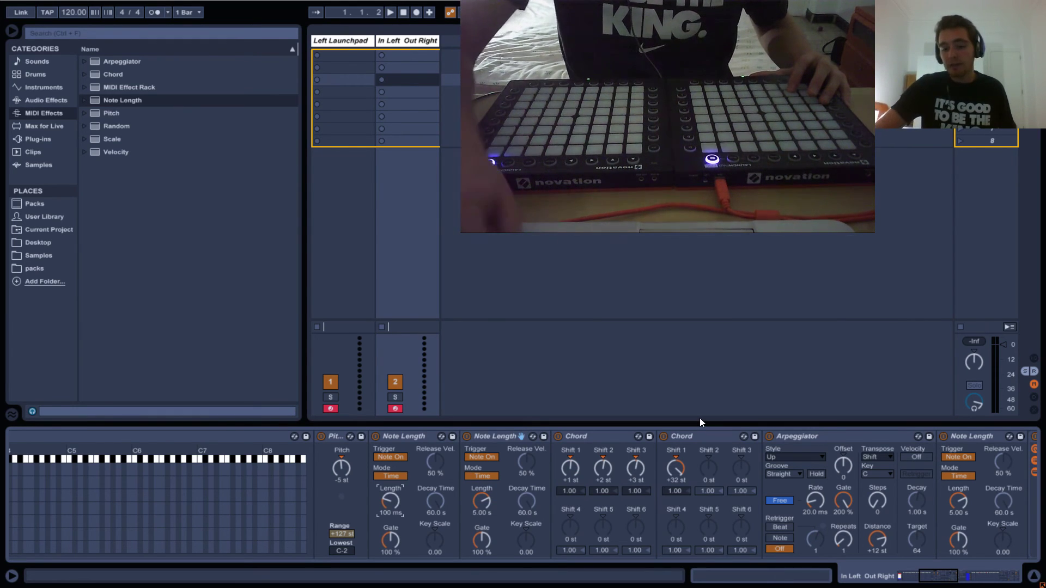
pyautogui.write('160')
pyautogui.press('Return')
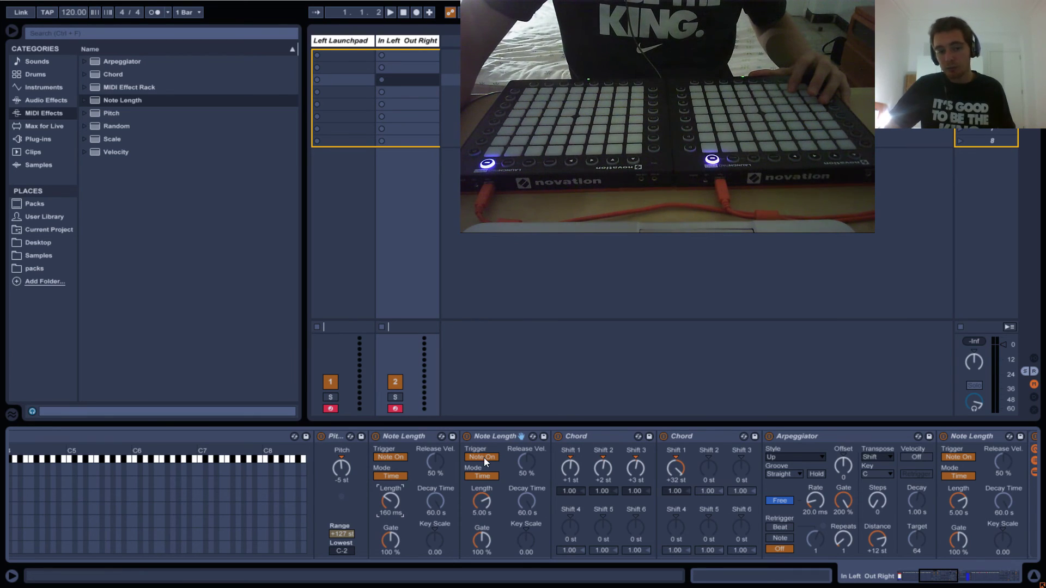
# Step: Rename the first two Note Length devices in chain 6 as Left Ended and Right Starts
pyautogui.click(398, 436)
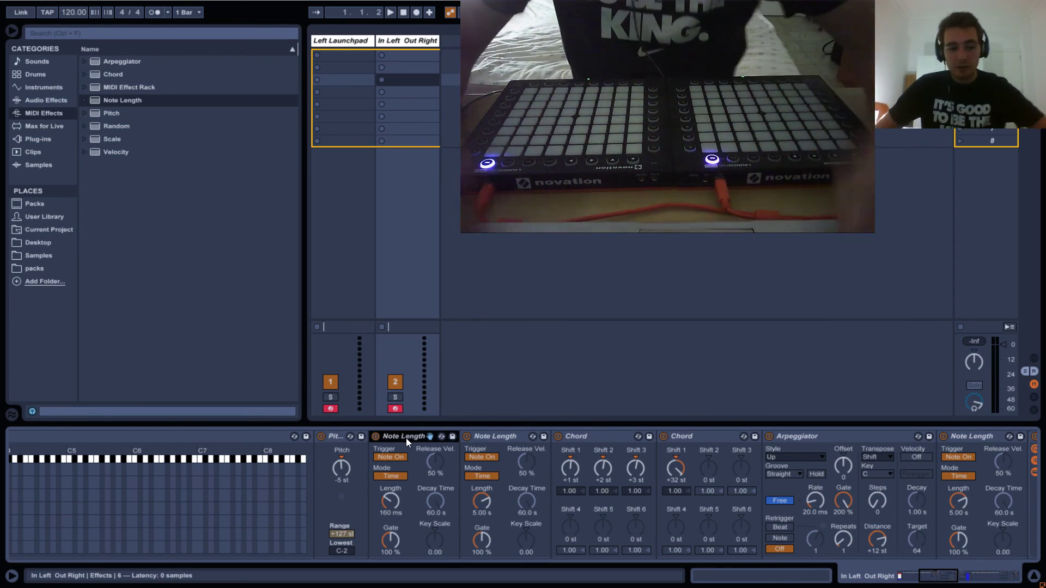
pyautogui.write('Left Ended')
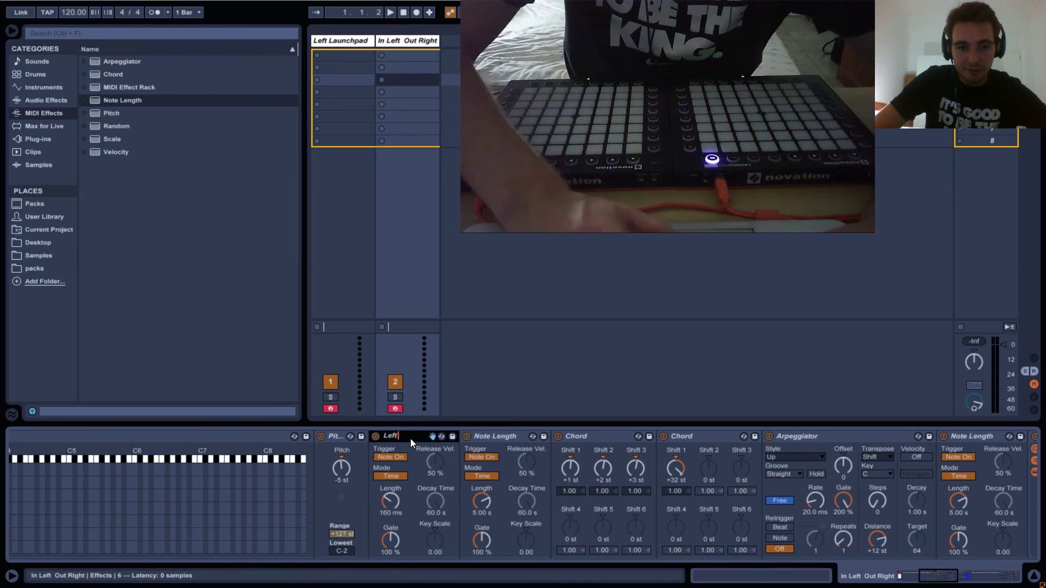
pyautogui.press('Return')
pyautogui.click(486, 435)
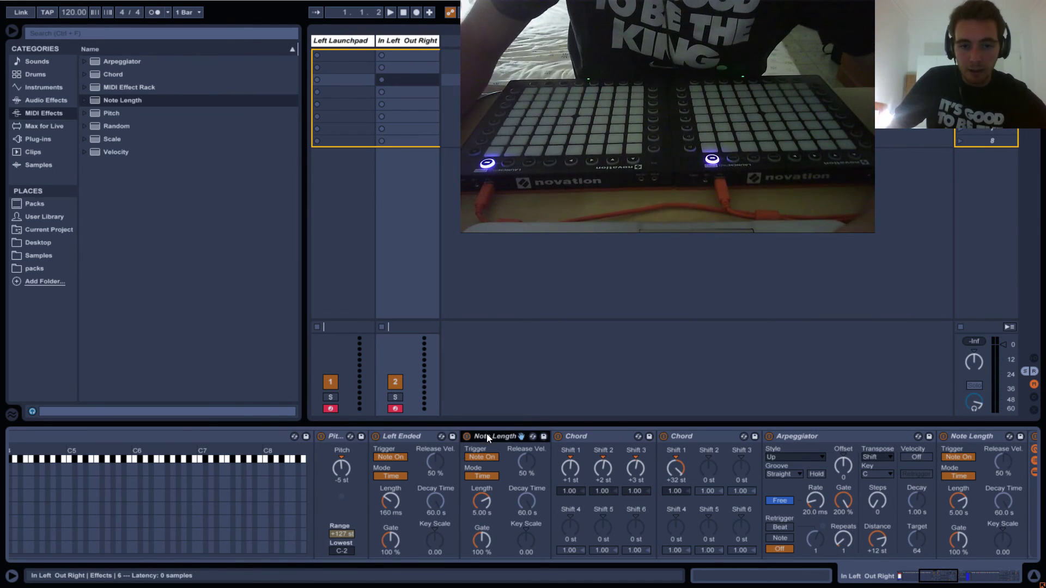
pyautogui.hotkey('ctrl', 'r')
pyautogui.write('Right S')
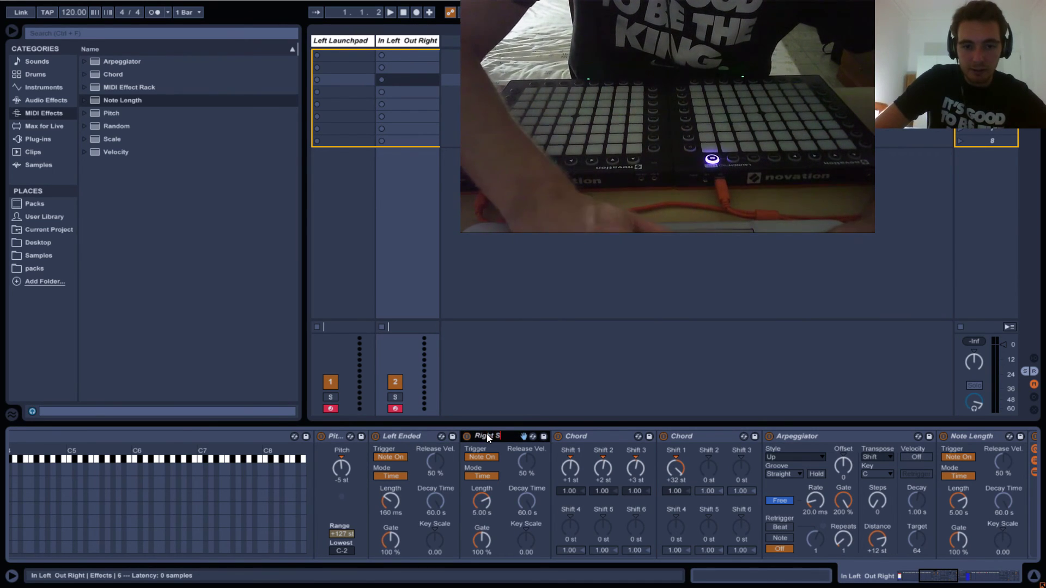
pyautogui.write('tarts')
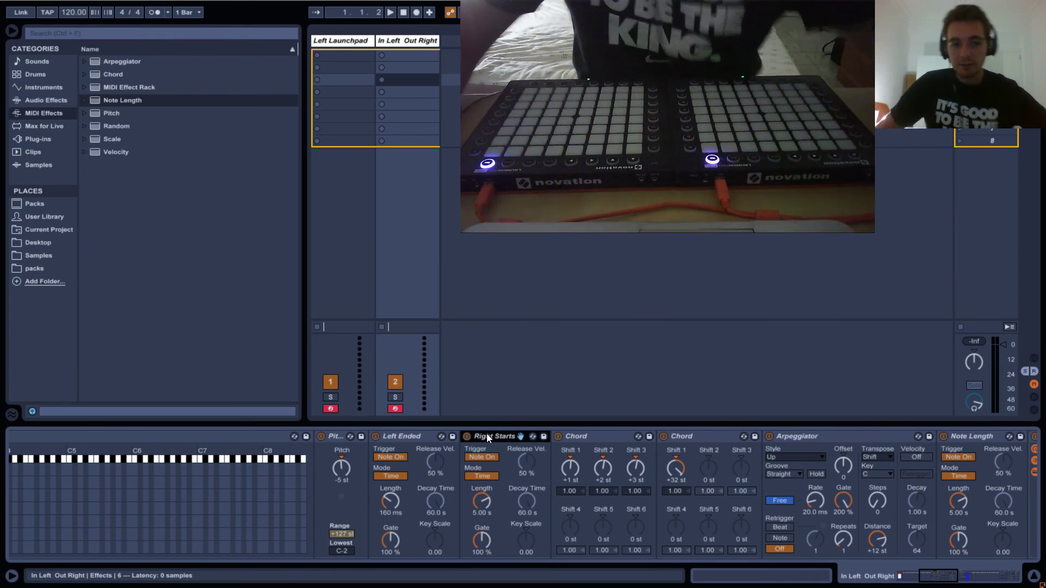
pyautogui.press('Return')
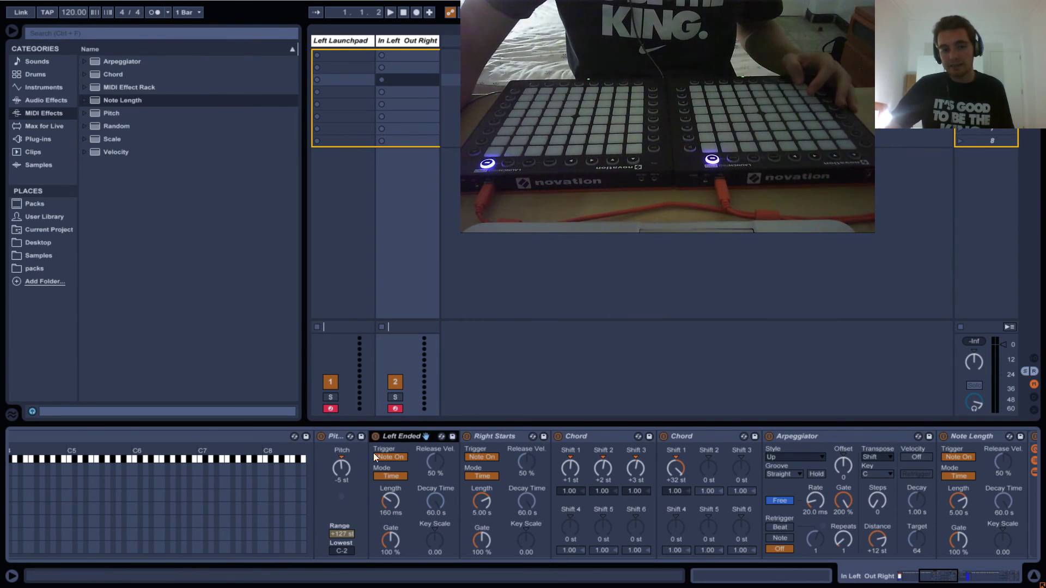
# Step: Set the trigger of chain 6's Right Starts device to Note Off
pyautogui.click(392, 499)
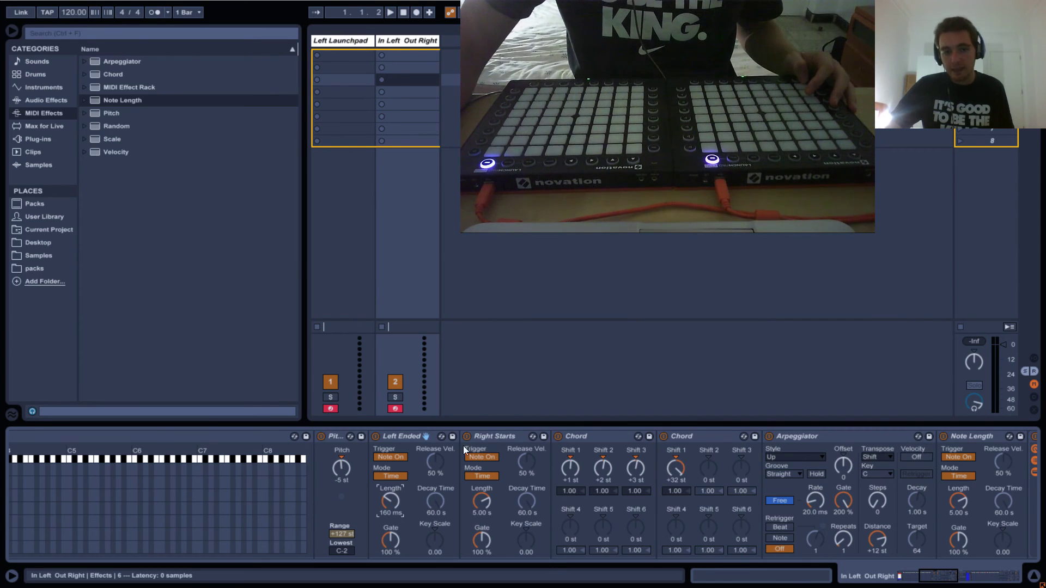
pyautogui.click(394, 483)
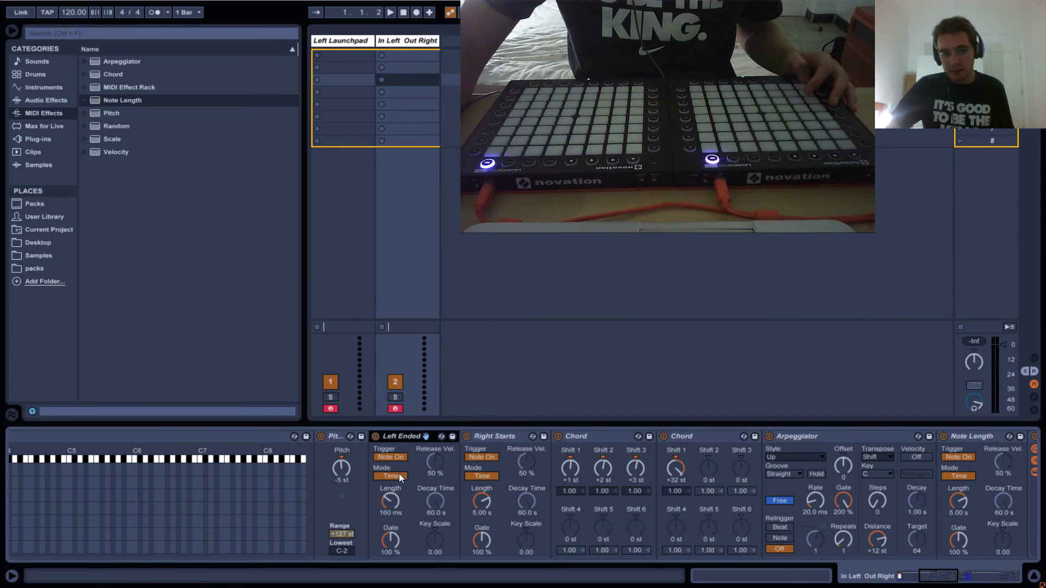
pyautogui.click(482, 458)
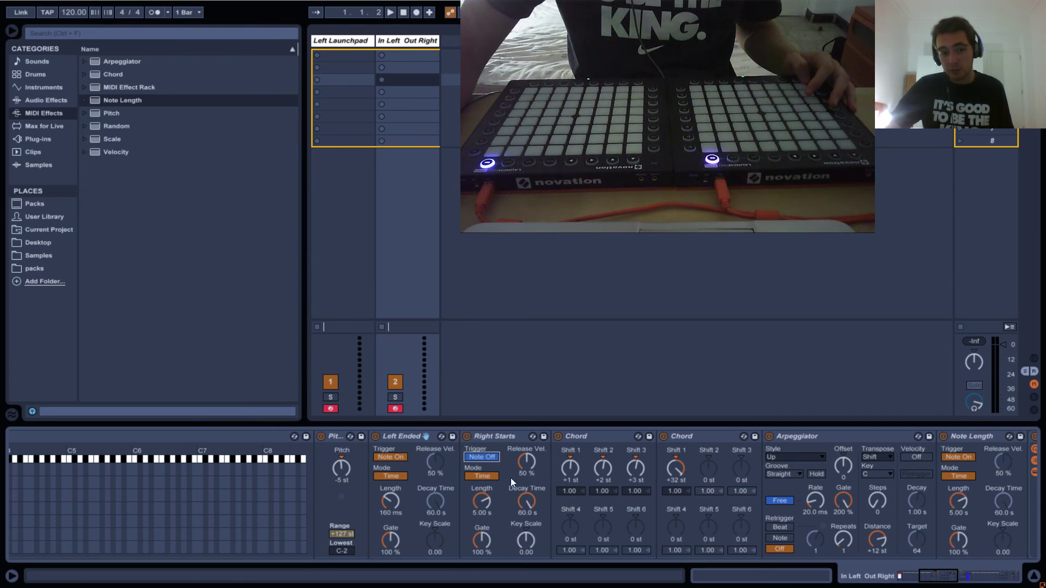
pyautogui.click(409, 438)
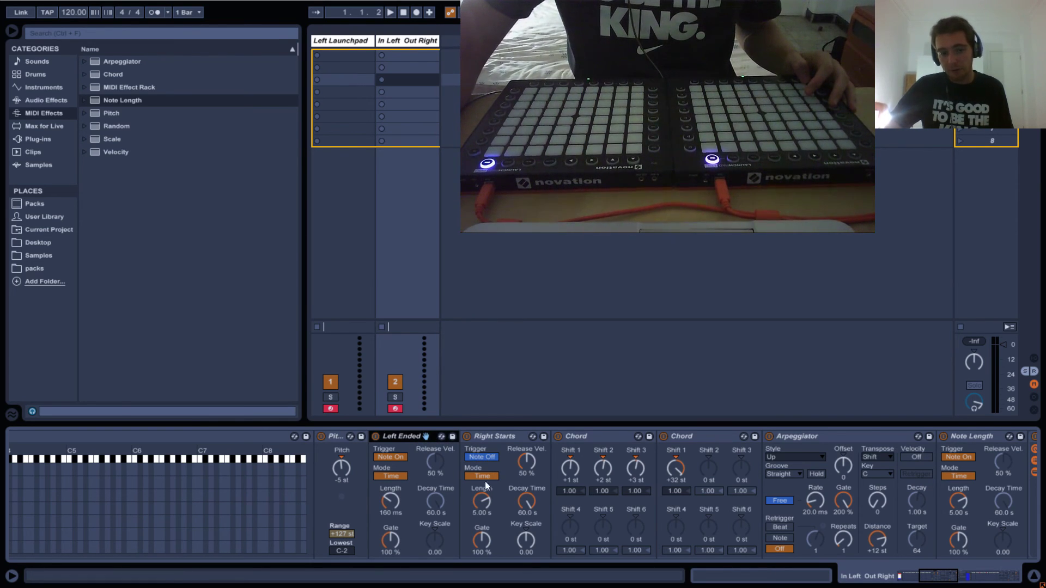
pyautogui.click(492, 510)
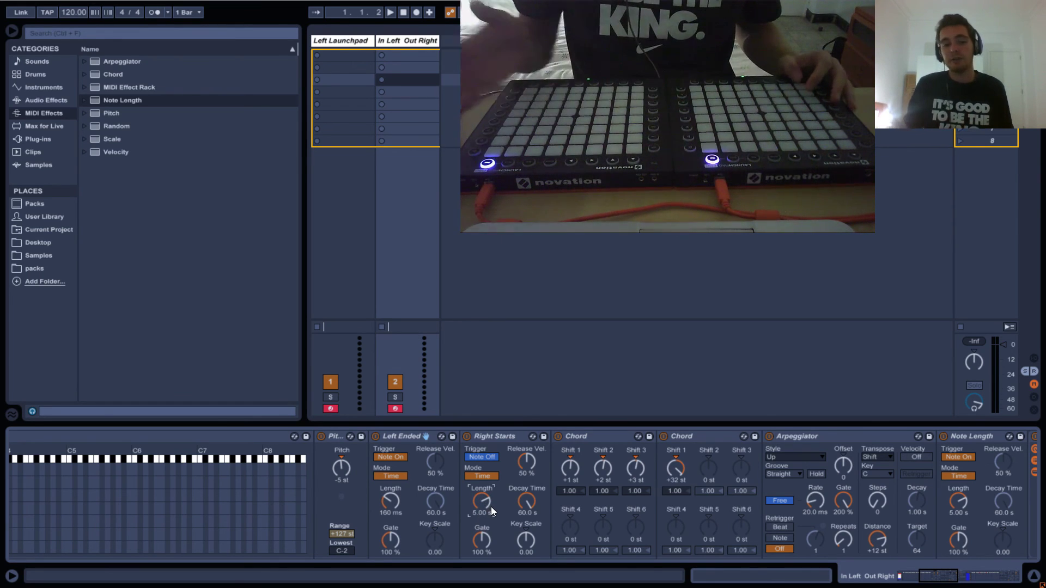
pyautogui.click(491, 437)
pyautogui.click(400, 436)
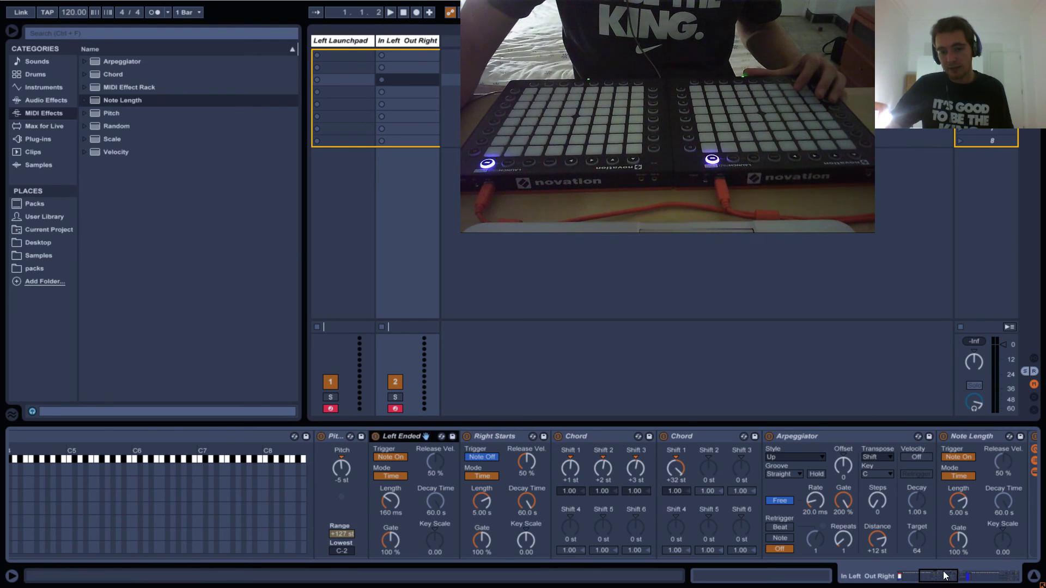
# Step: Test chain 6's delayed effect and review its devices between the Effects rack and the nested MIDI Effect Rack
pyautogui.moveTo(946, 576)
pyautogui.mouseDown()
pyautogui.moveTo(997, 576)
pyautogui.moveTo(958, 576)
pyautogui.mouseUp()
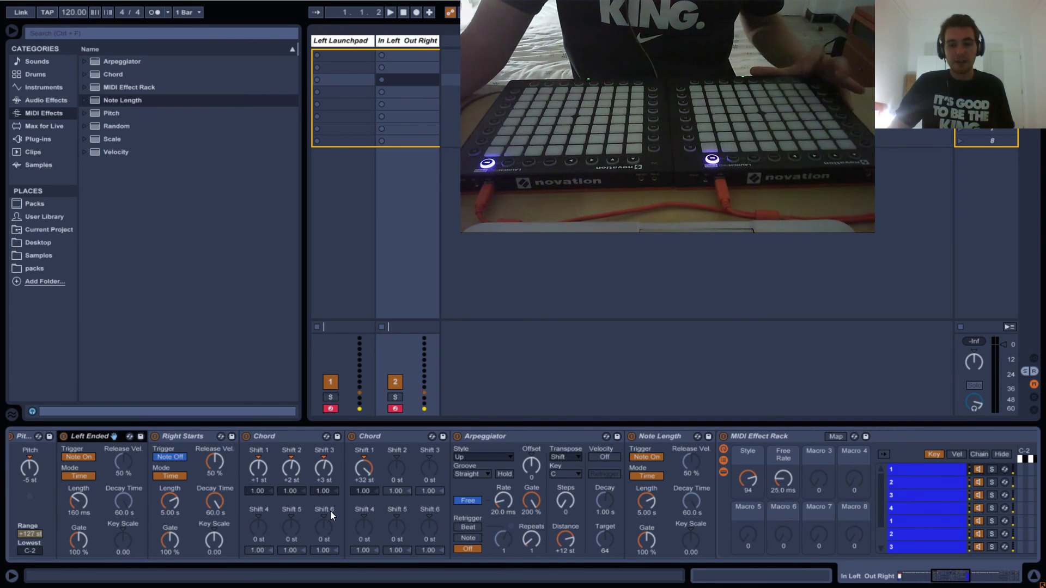
pyautogui.moveTo(946, 576); pyautogui.dragTo(920, 577)
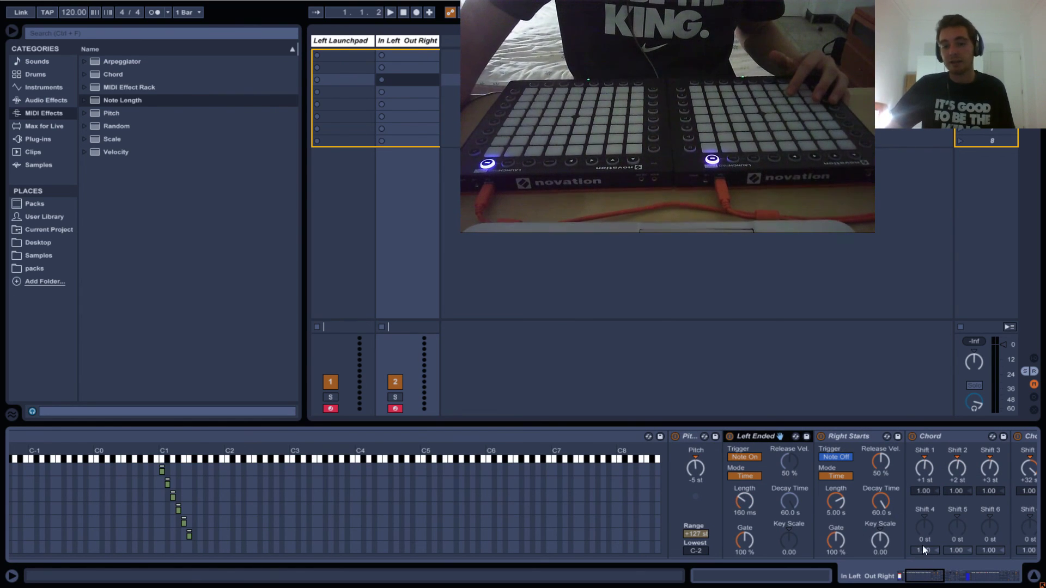
pyautogui.moveTo(916, 577); pyautogui.dragTo(931, 583)
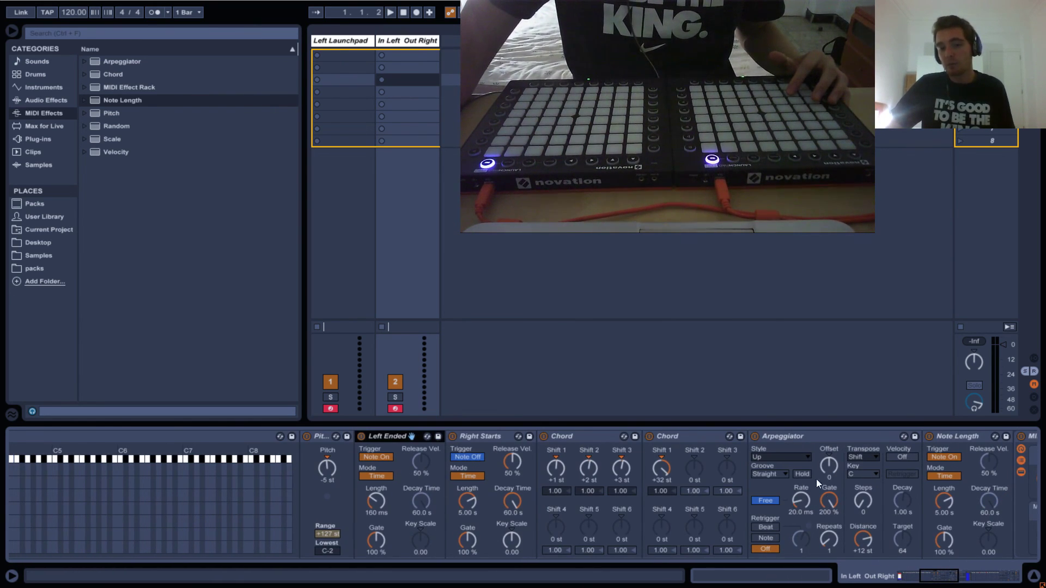